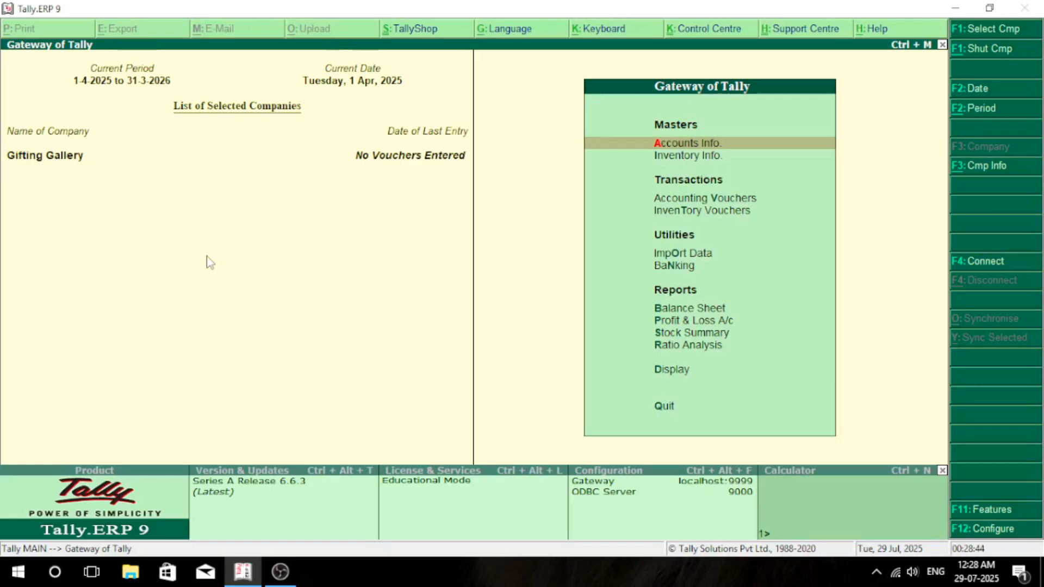
Enable purchase order processing in the inventory features of the Gifting Gallery company.
{"action": "key", "text": "F11"}
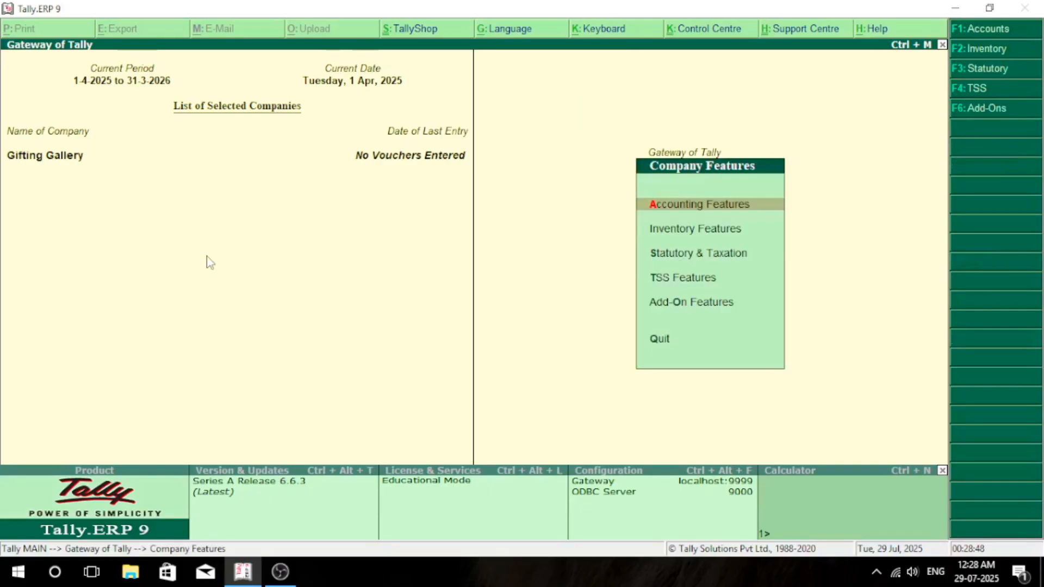
{"action": "key", "text": "F2"}
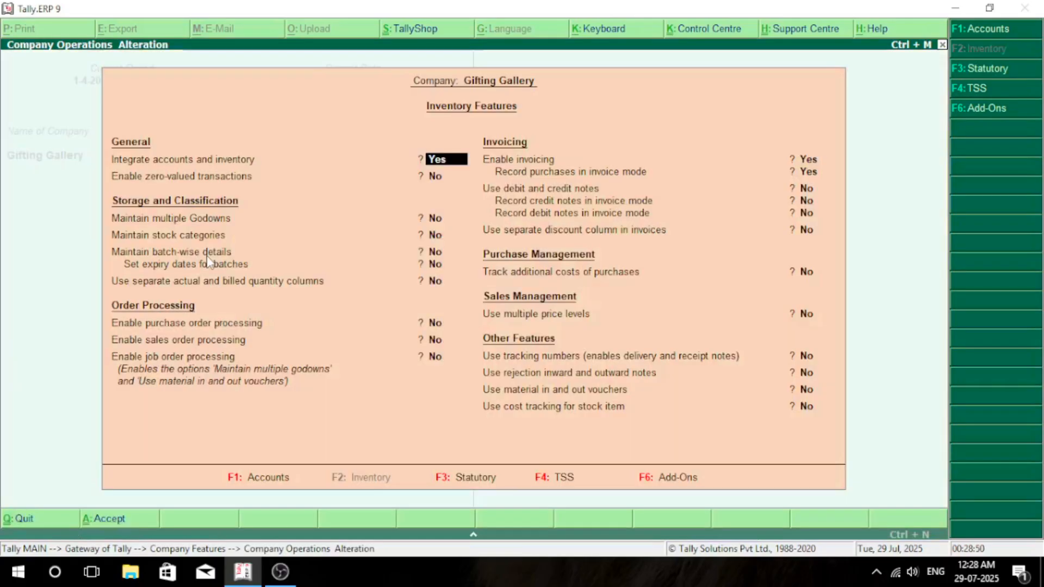
{"action": "key", "text": "Return"}
{"action": "key", "text": "Return"}
{"action": "key", "text": "Return"}
{"action": "key", "text": "Return"}
{"action": "key", "text": "Return"}
{"action": "key", "text": "Return"}
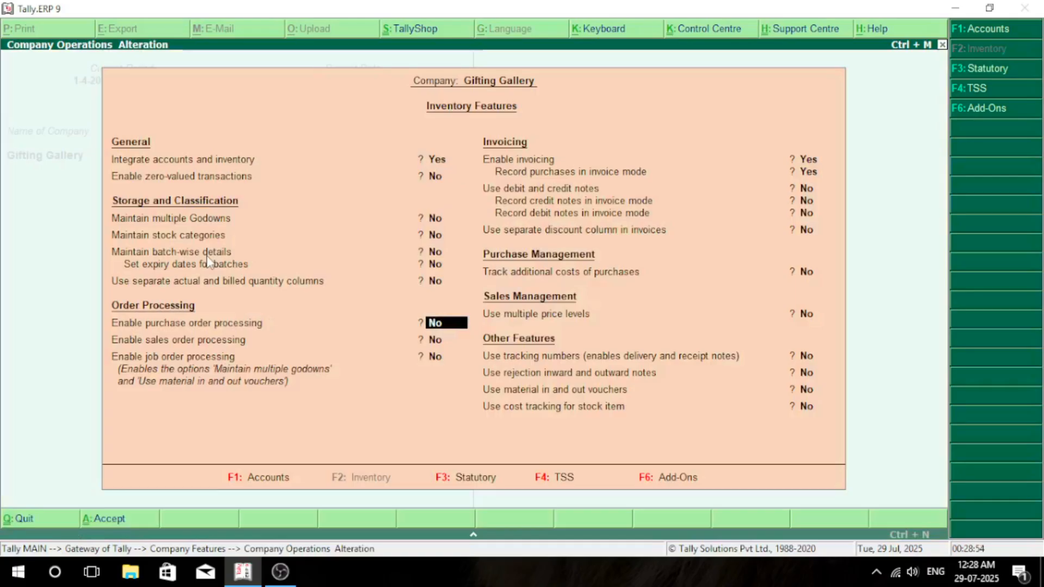
{"action": "type", "text": "y"}
{"action": "key", "text": "Return"}
Enable tracking numbers for delivery and receipt notes in the inventory features.
{"action": "key", "text": "Return"}
{"action": "key", "text": "Return"}
{"action": "key", "text": "Return"}
{"action": "key", "text": "Return"}
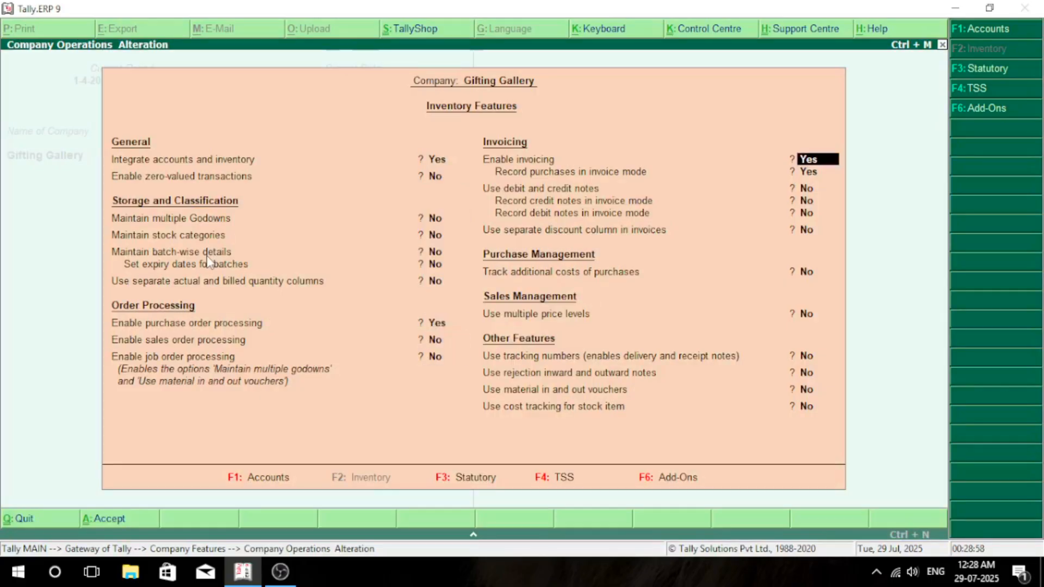
{"action": "key", "text": "Return"}
{"action": "key", "text": "Return"}
{"action": "key", "text": "Return"}
{"action": "key", "text": "Return"}
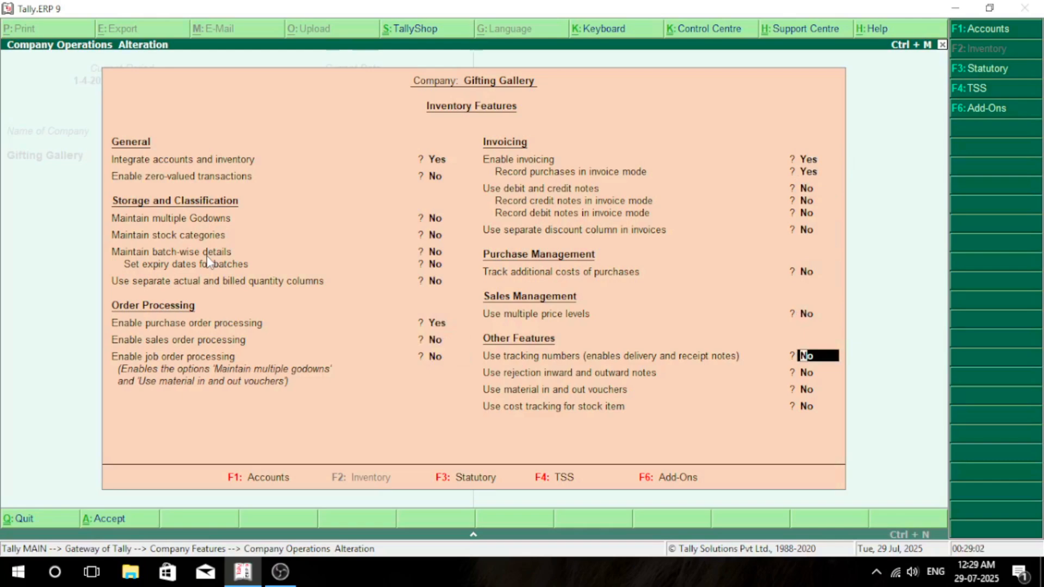
{"action": "type", "text": "y"}
{"action": "key", "text": "Return"}
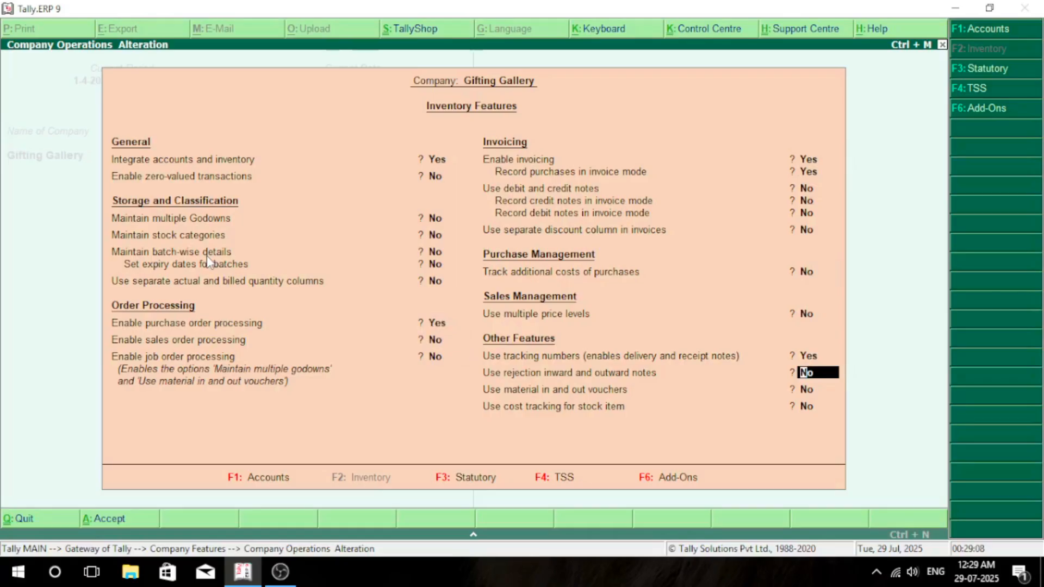
Enable rejection inward and outward notes, save the inventory features and return to the Gateway of Tally.
{"action": "type", "text": "y"}
{"action": "key", "text": "Return"}
{"action": "key", "text": "Return"}
{"action": "key", "text": "Return"}
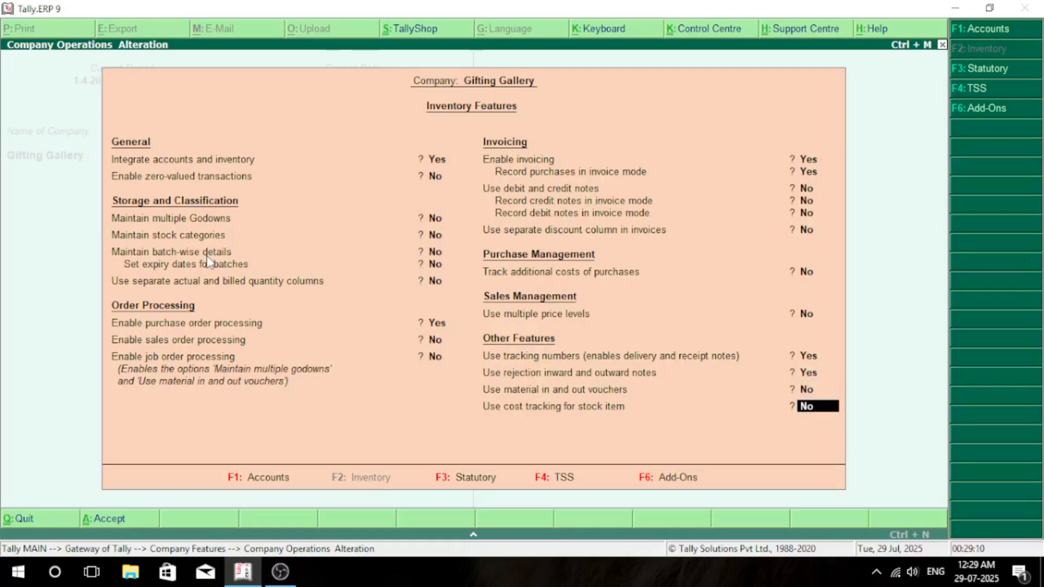
{"action": "key", "text": "Return"}
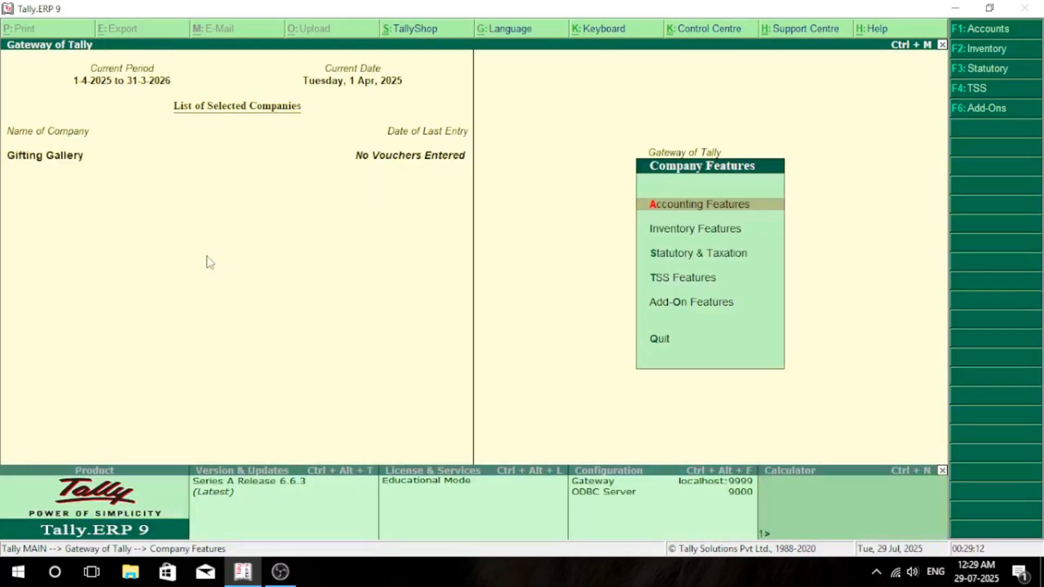
{"action": "key", "text": "Escape"}
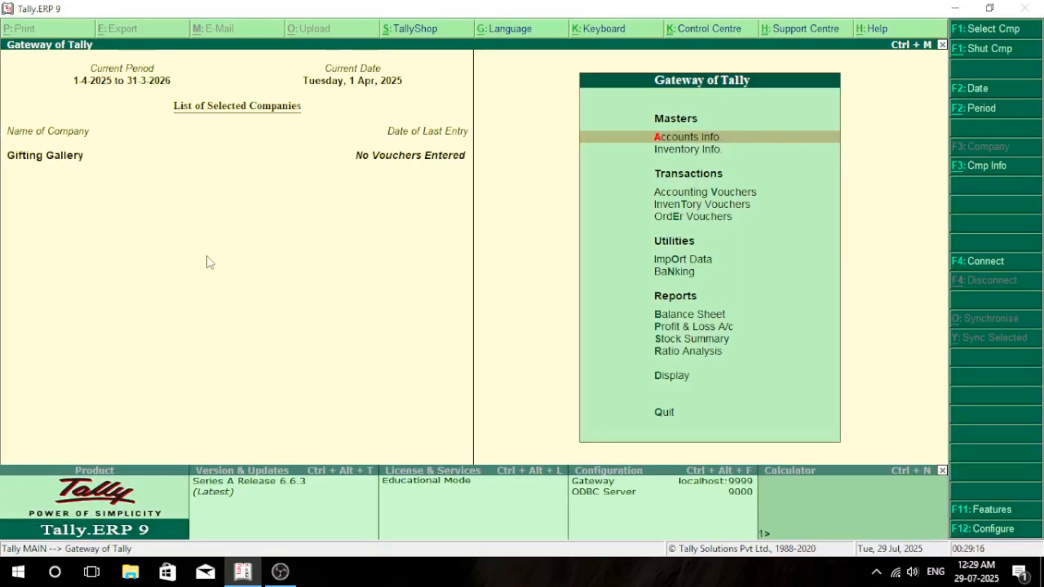
Open the options for creating, displaying and altering the company's ledgers.
{"action": "key", "text": "Return"}
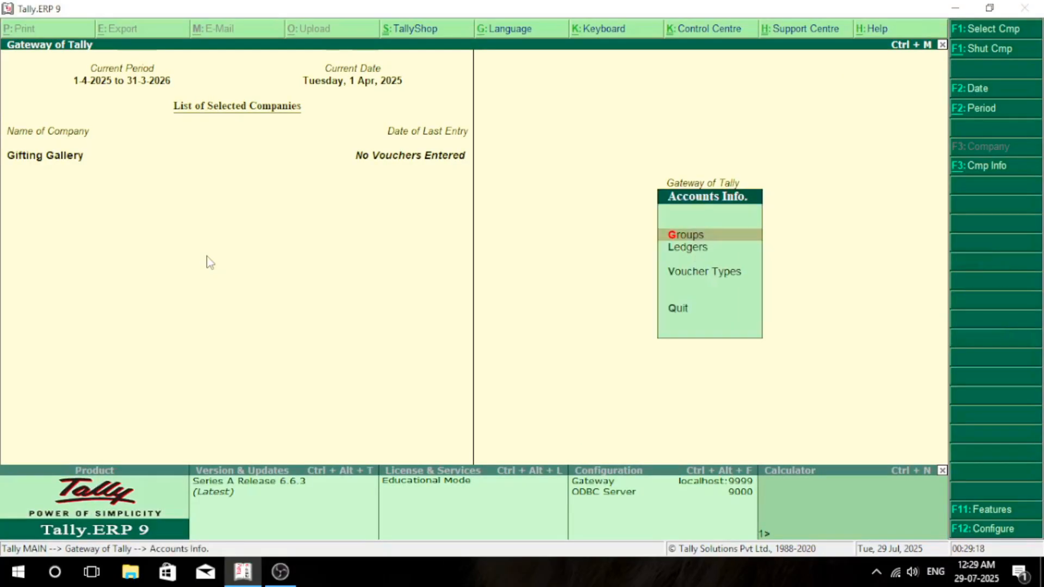
{"action": "key", "text": "Escape"}
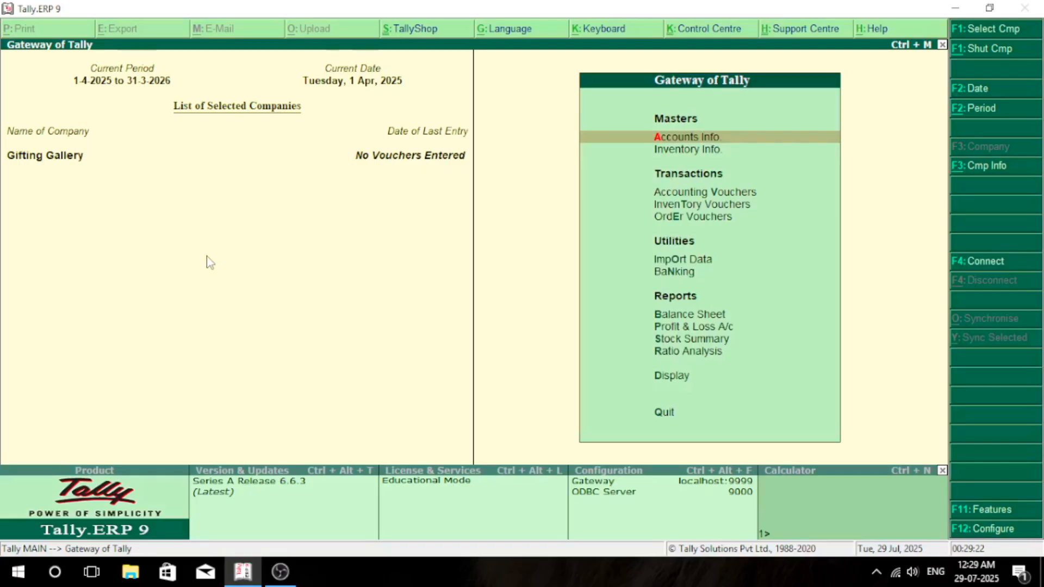
{"action": "key", "text": "Return"}
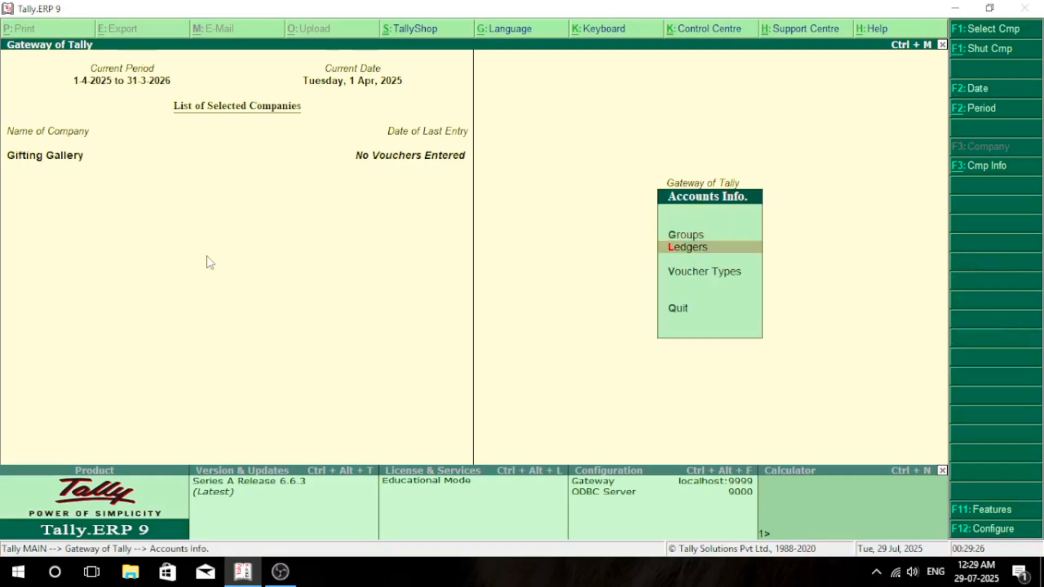
{"action": "key", "text": "Down"}
{"action": "key", "text": "Return"}
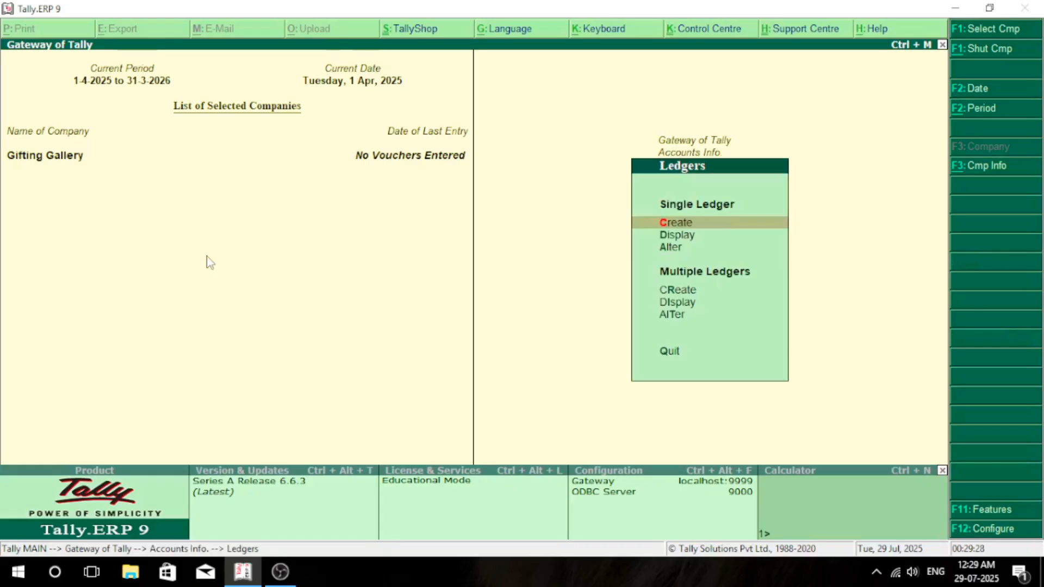
{"action": "key", "text": "Return"}
{"action": "key", "text": "Escape"}
{"action": "key", "text": "y"}
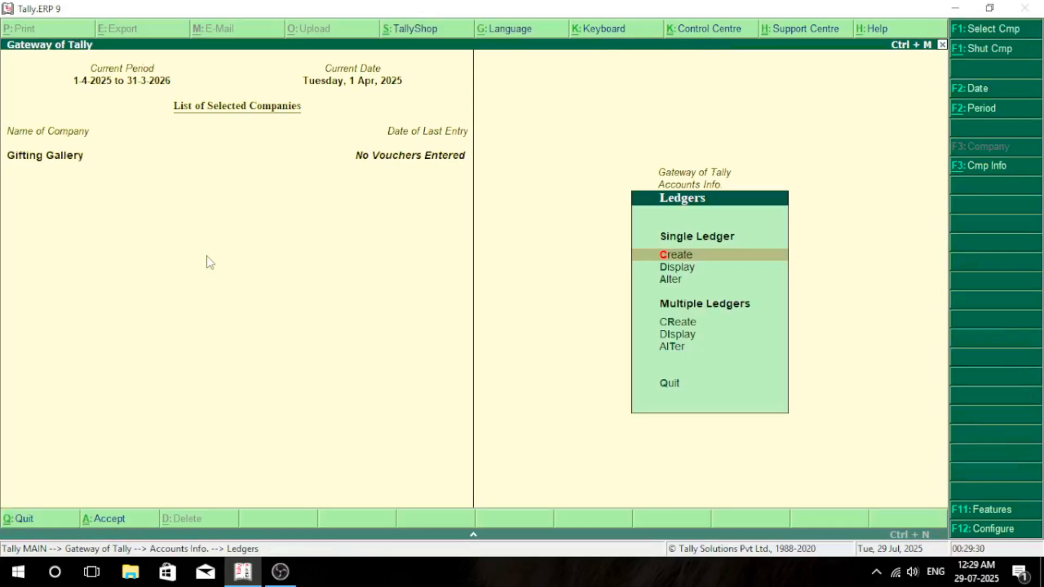
Review the company's list of existing ledgers and return to the Gateway of Tally.
{"action": "key", "text": "Down"}
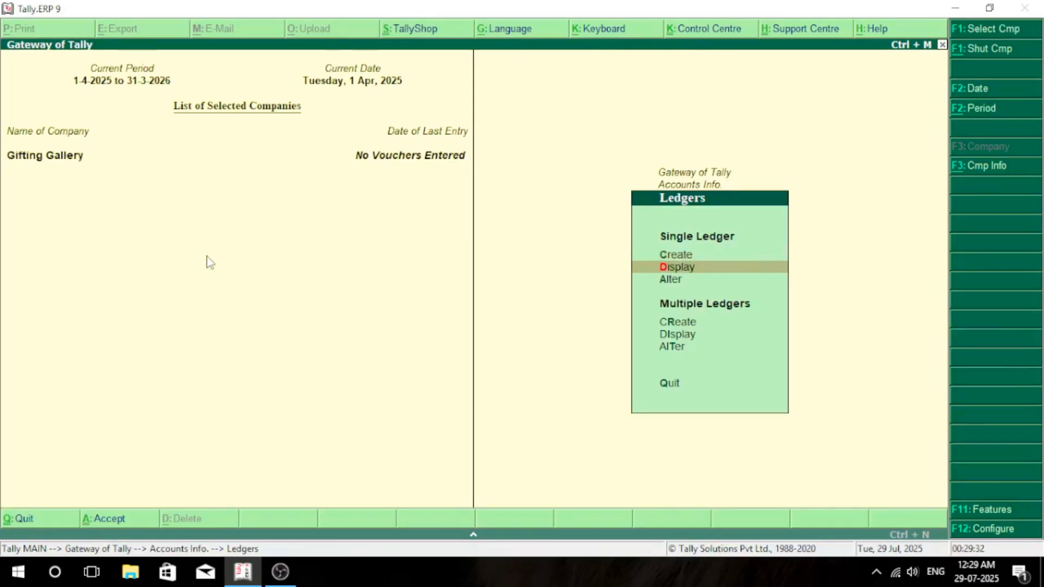
{"action": "key", "text": "Return"}
{"action": "key", "text": "Down"}
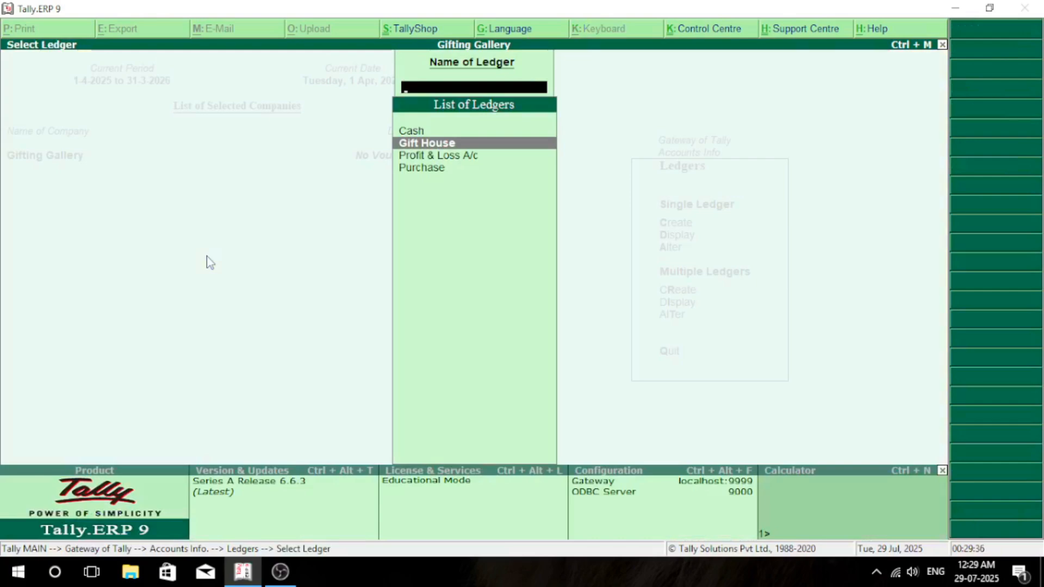
{"action": "key", "text": "Down"}
{"action": "key", "text": "Down"}
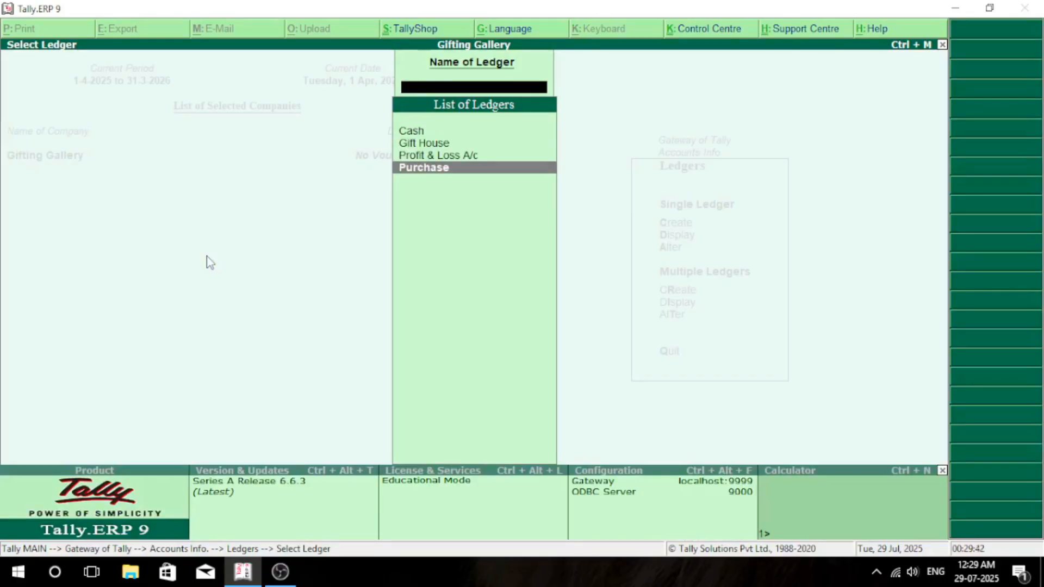
{"action": "key", "text": "Up"}
{"action": "key", "text": "Up"}
{"action": "key", "text": "Up"}
{"action": "key", "text": "Down"}
{"action": "key", "text": "Down"}
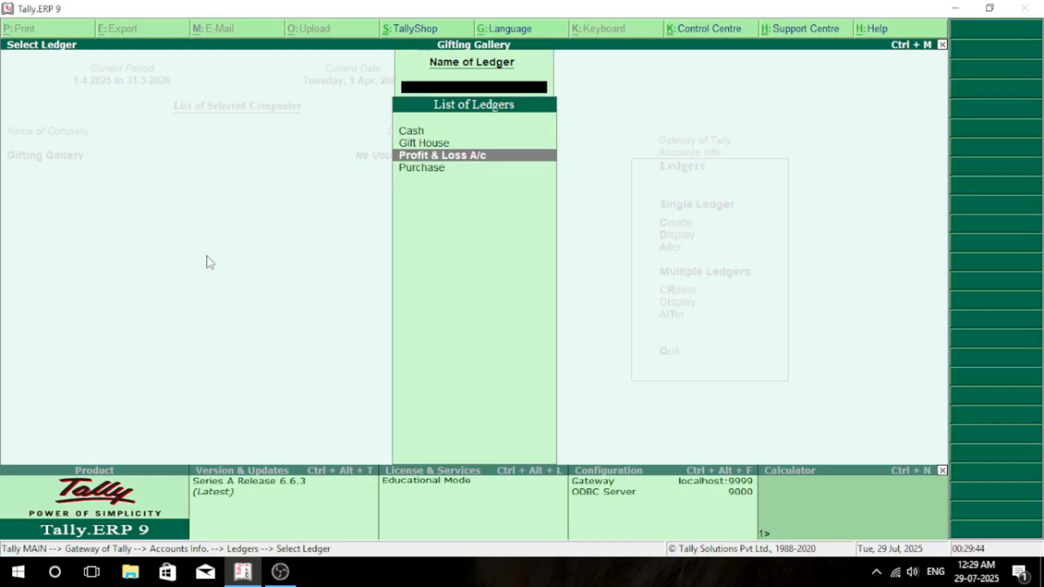
{"action": "key", "text": "Escape"}
{"action": "key", "text": "Escape"}
{"action": "key", "text": "Escape"}
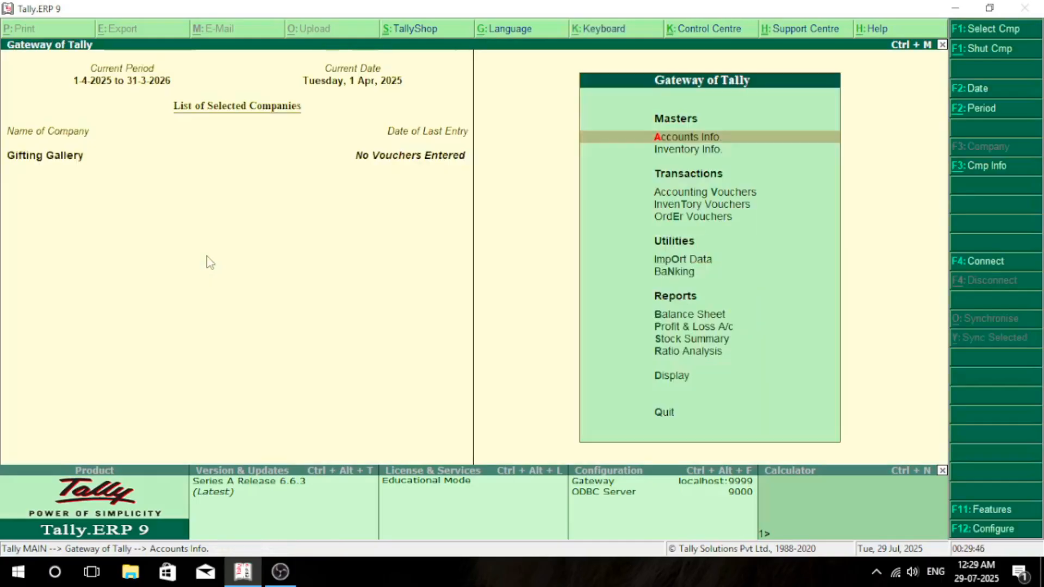
Review the company's list of existing stock items and return to the Gateway of Tally.
{"action": "key", "text": "Down"}
{"action": "key", "text": "Up"}
{"action": "key", "text": "Down"}
{"action": "key", "text": "Return"}
{"action": "key", "text": "Down"}
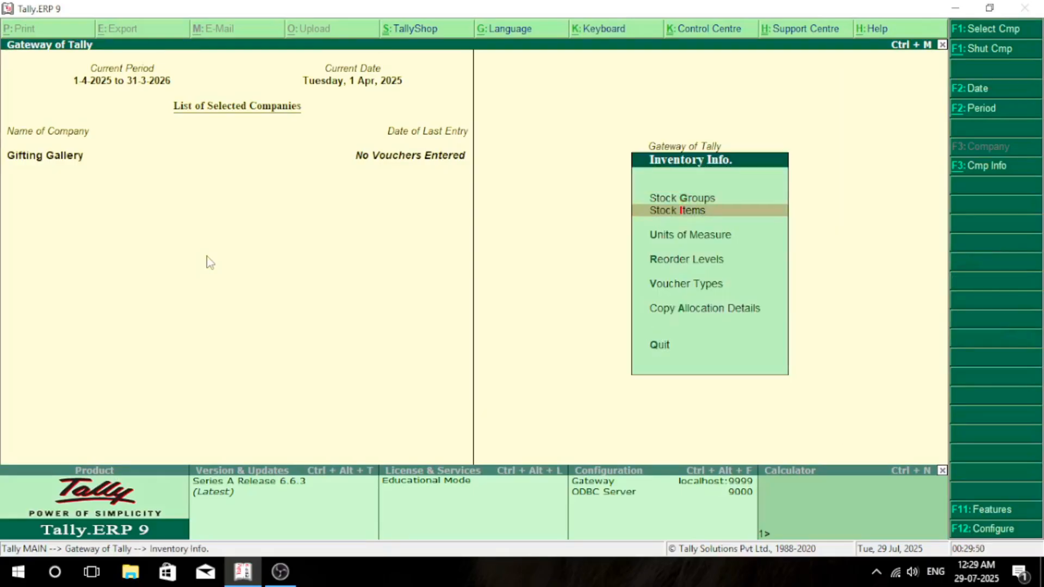
{"action": "key", "text": "Return"}
{"action": "key", "text": "Down"}
{"action": "key", "text": "Return"}
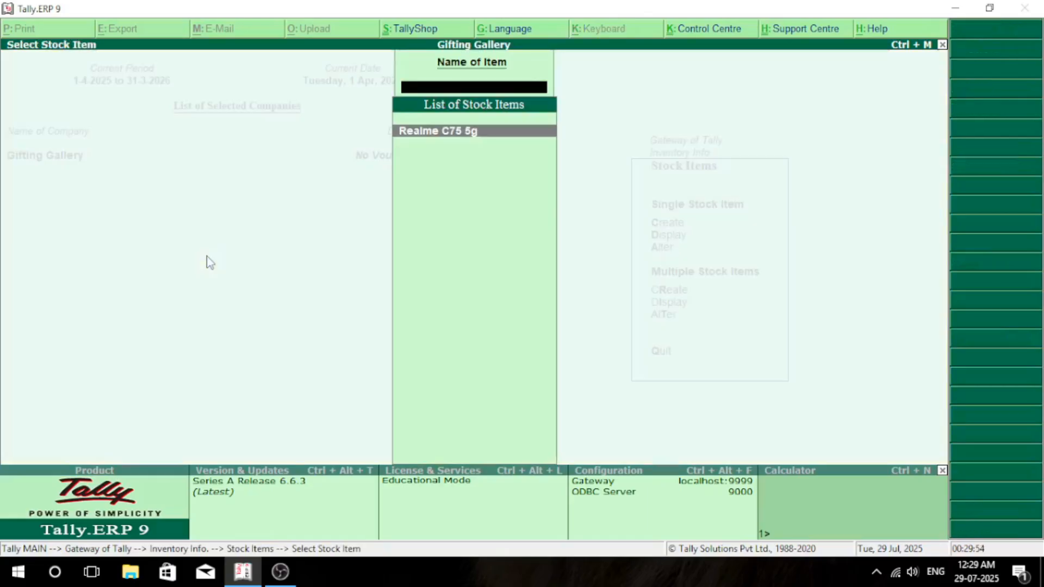
{"action": "key", "text": "Escape"}
{"action": "key", "text": "Escape"}
{"action": "key", "text": "Escape"}
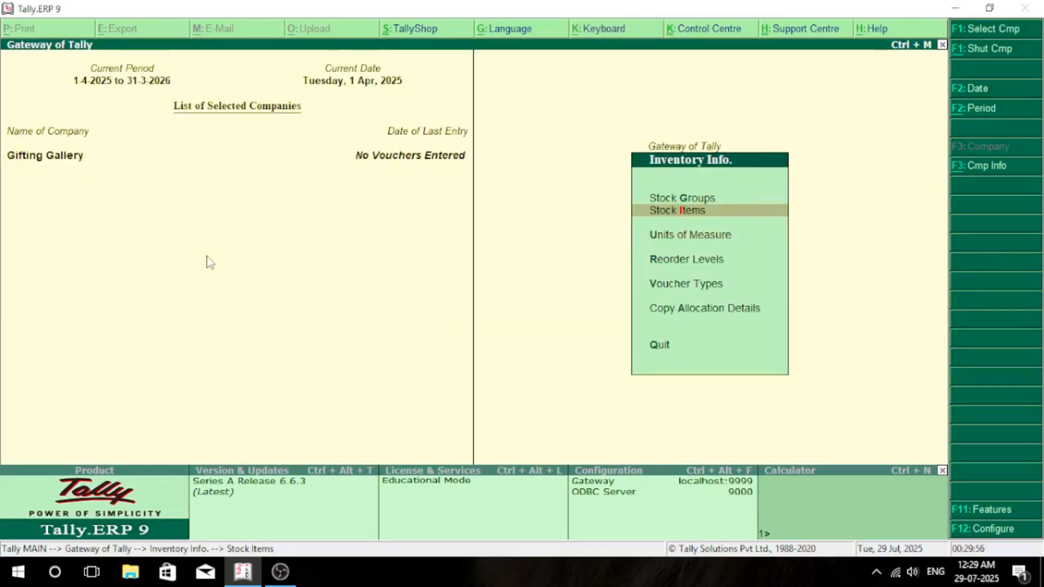
Start a new purchase order voucher from the accounting voucher entry screen.
{"action": "key", "text": "Up"}
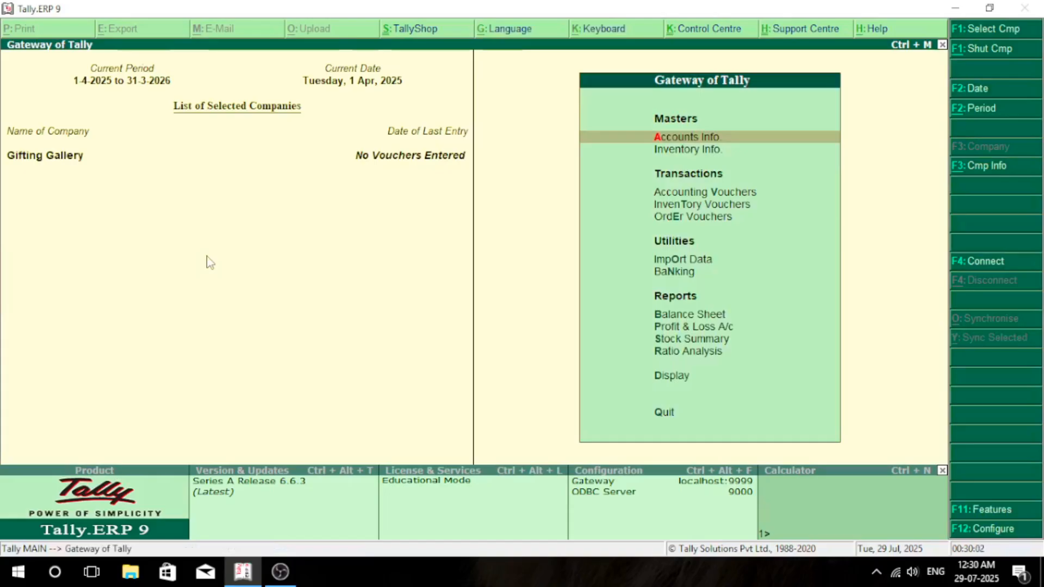
{"action": "key", "text": "Down"}
{"action": "key", "text": "Down"}
{"action": "key", "text": "Down"}
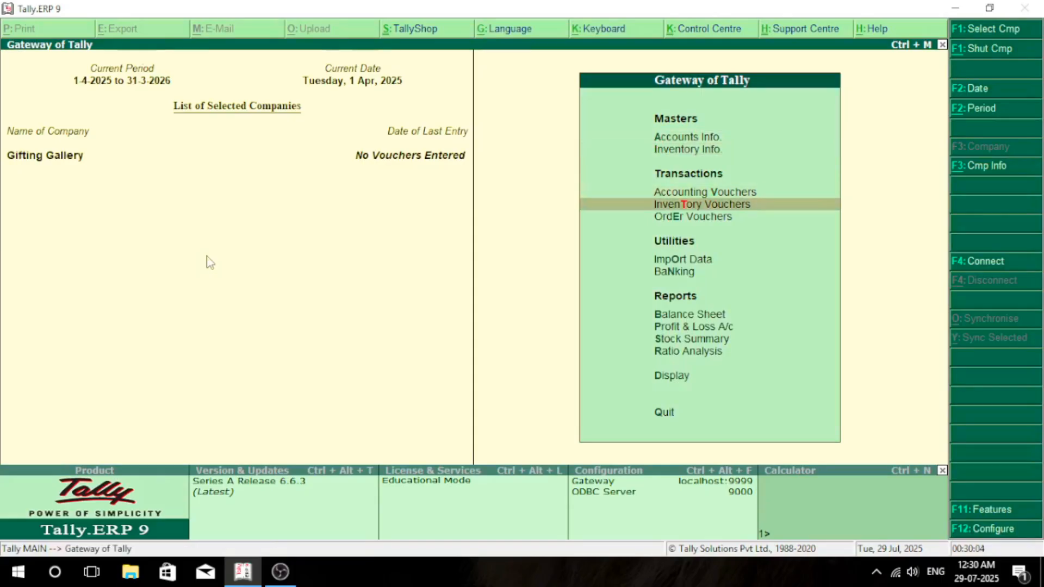
{"action": "key", "text": "Up"}
{"action": "key", "text": "Return"}
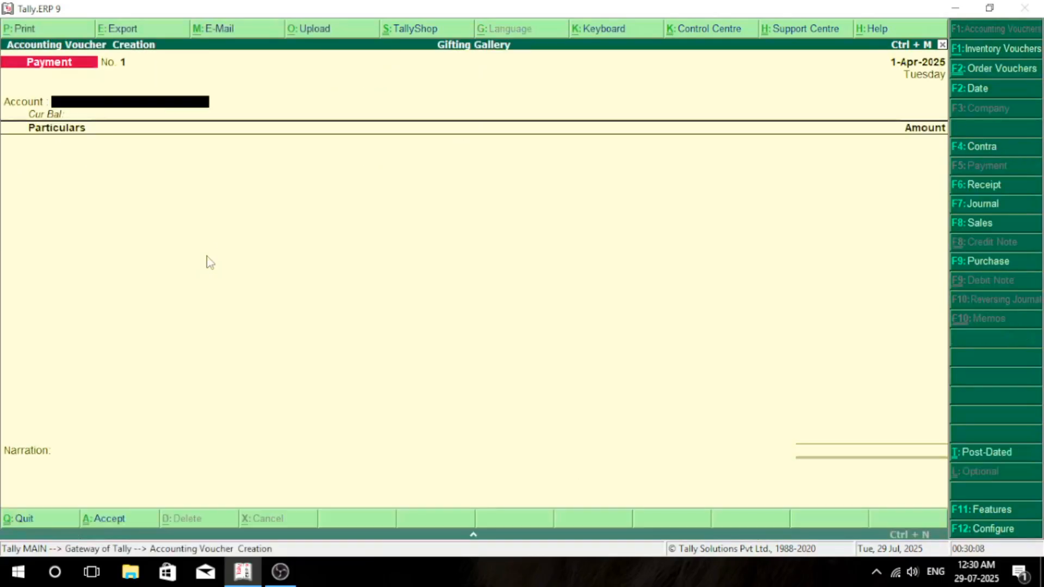
{"action": "key", "text": "ctrl+F2"}
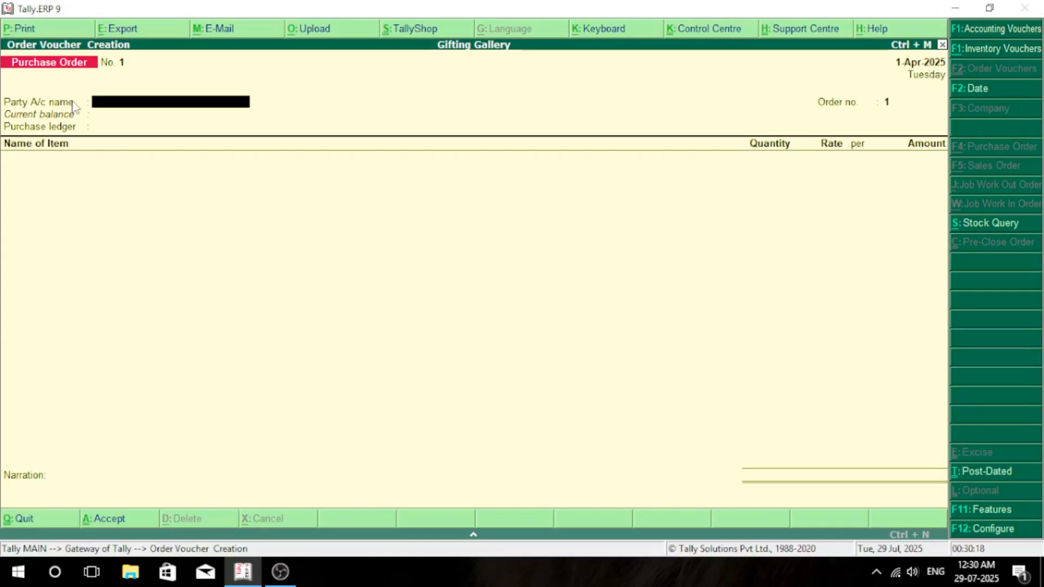
Fill in the purchase order header with Gift House as the party, the order number, and Purchase as the purchase ledger.
{"action": "key", "text": "space"}
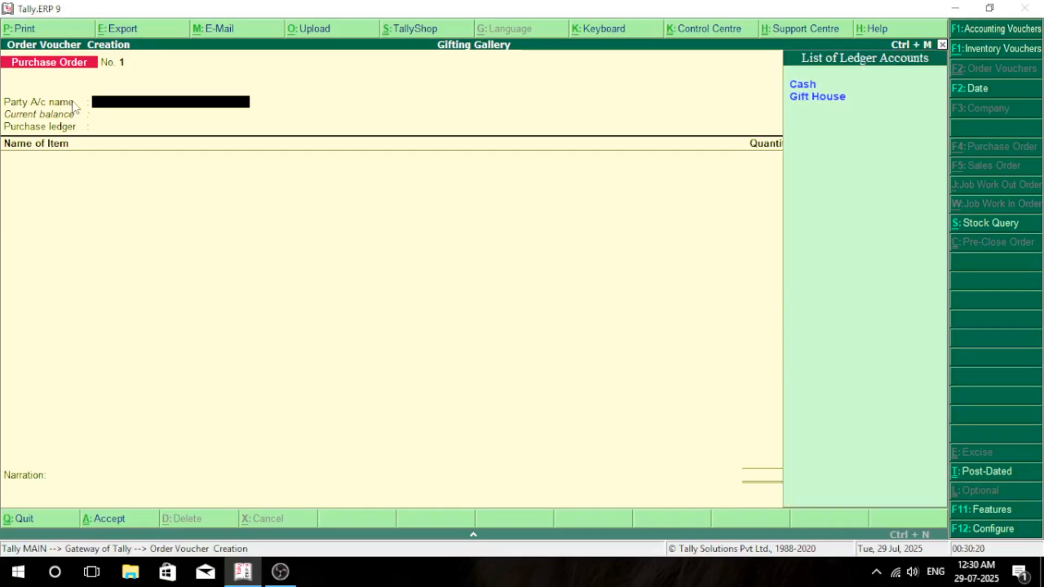
{"action": "key", "text": "Down"}
{"action": "key", "text": "Return"}
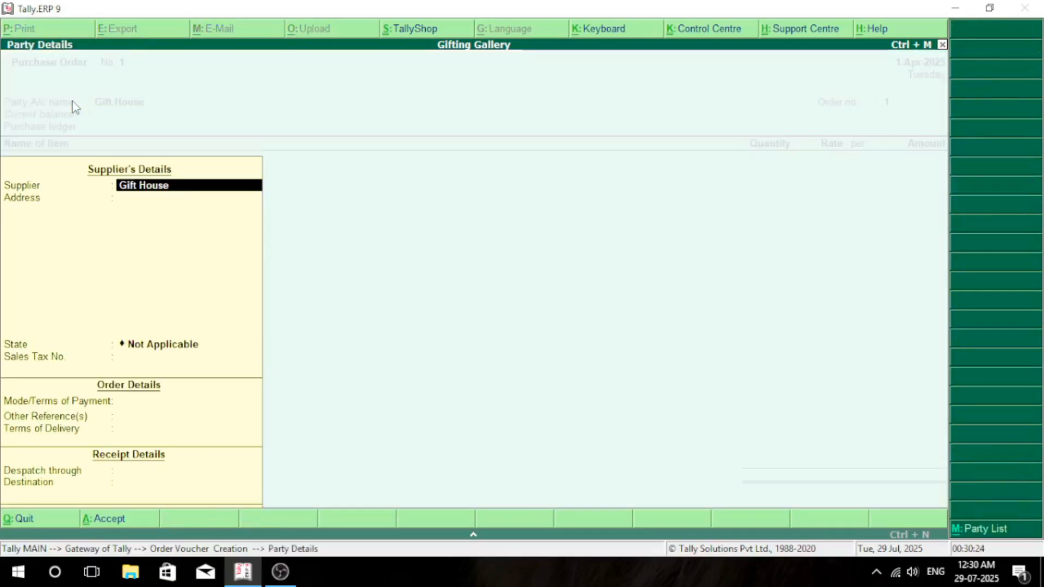
{"action": "key", "text": "ctrl+a"}
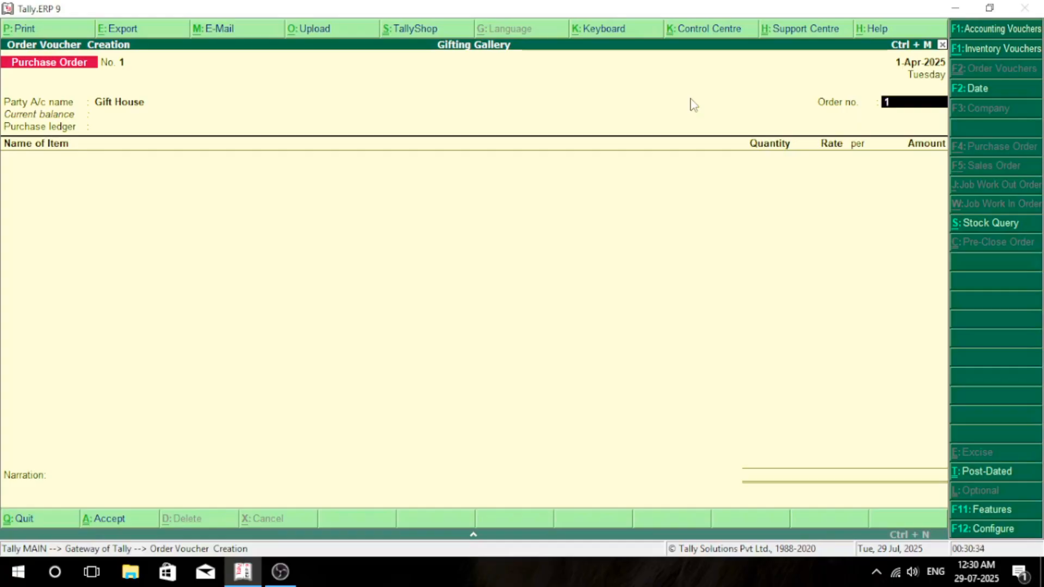
{"action": "type", "text": "gift 255"}
{"action": "key", "text": "Return"}
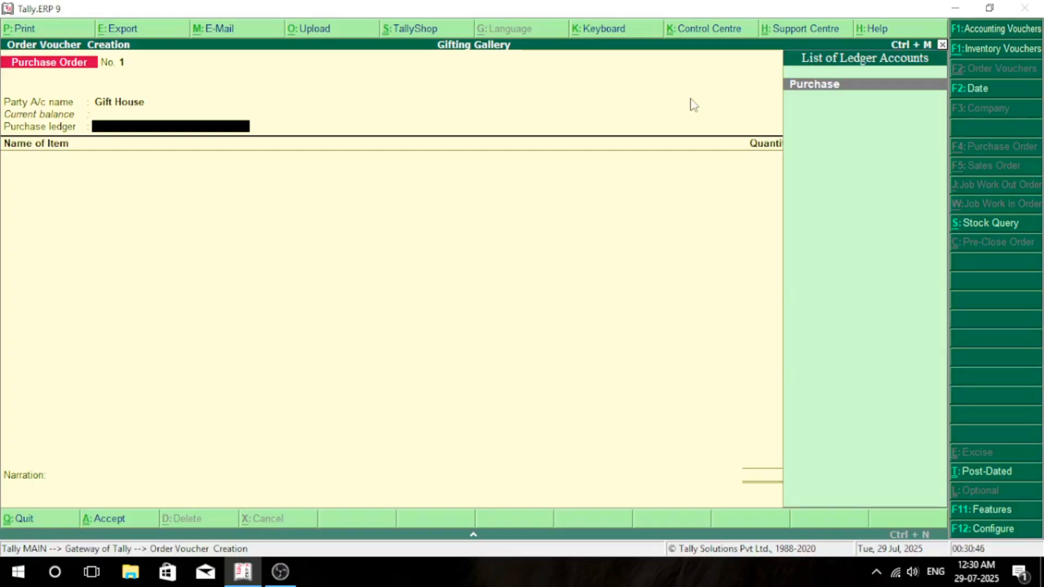
{"action": "key", "text": "Return"}
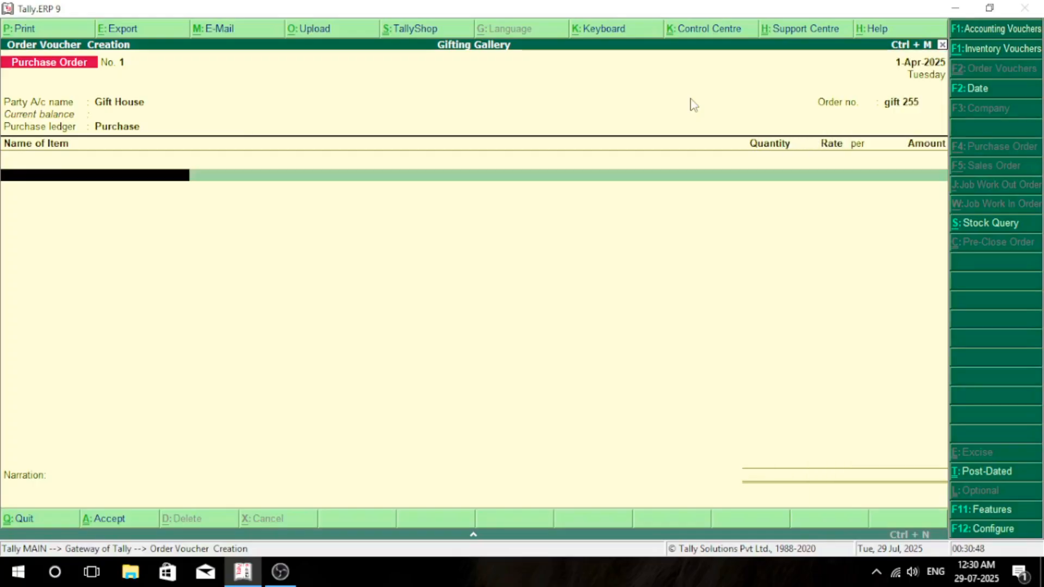
Add 15 pcs of Realme C75 5g at 8,500.00 per piece, due on 1-Apr-2025, to the purchase order and accept it.
{"action": "key", "text": "Down"}
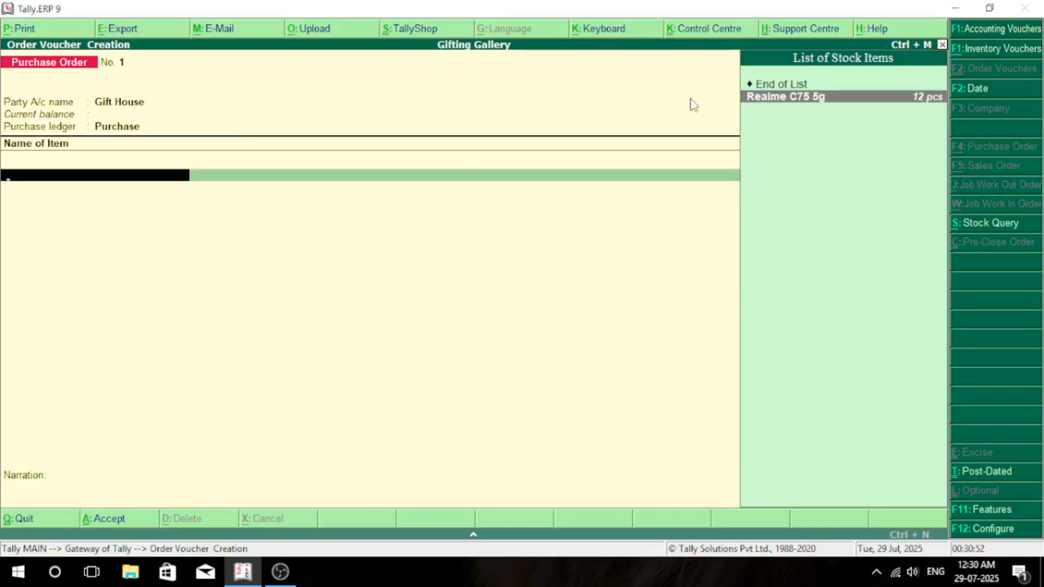
{"action": "key", "text": "Return"}
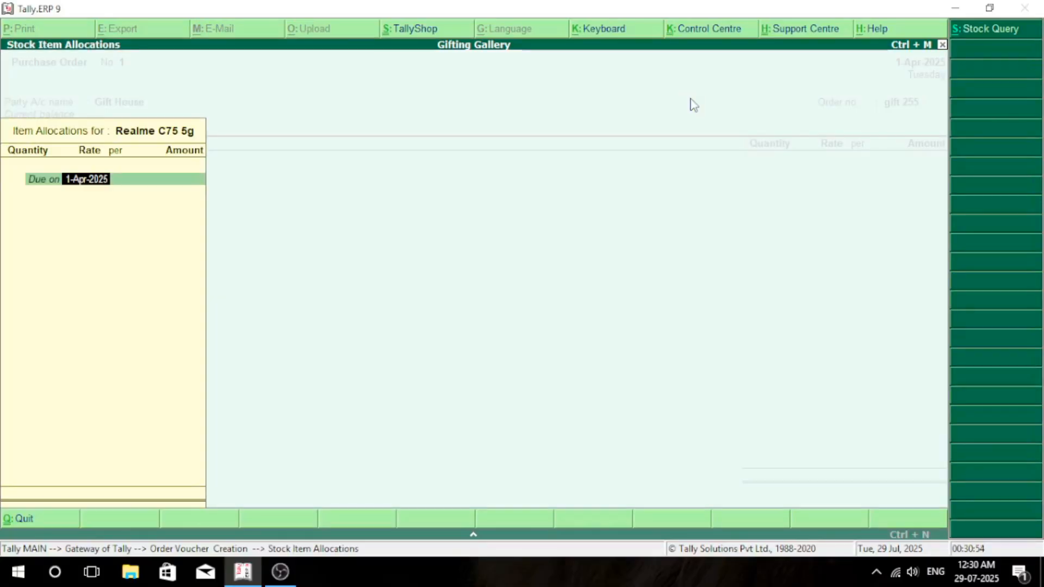
{"action": "key", "text": "Return"}
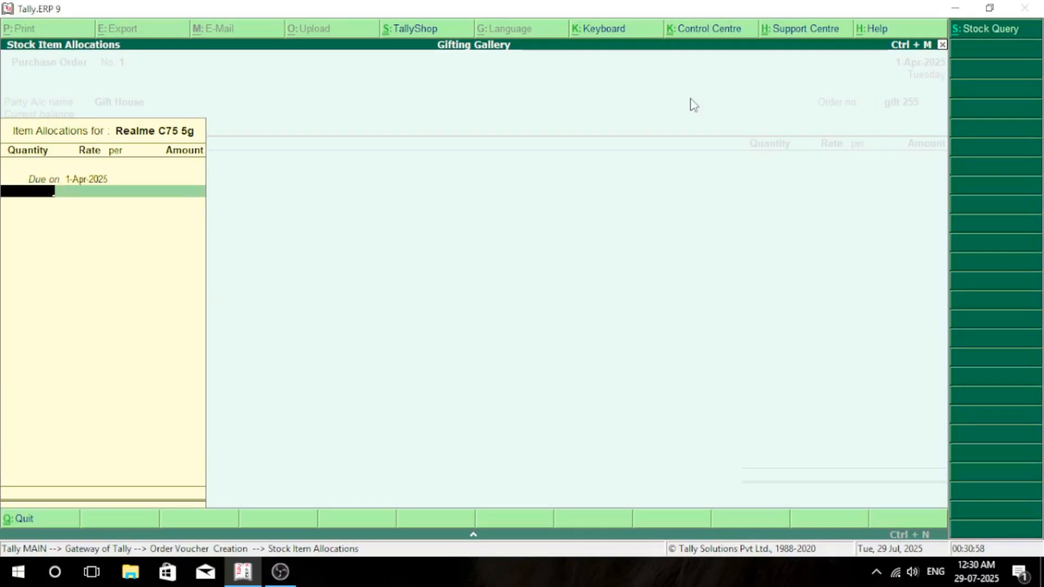
{"action": "type", "text": "15"}
{"action": "key", "text": "Return"}
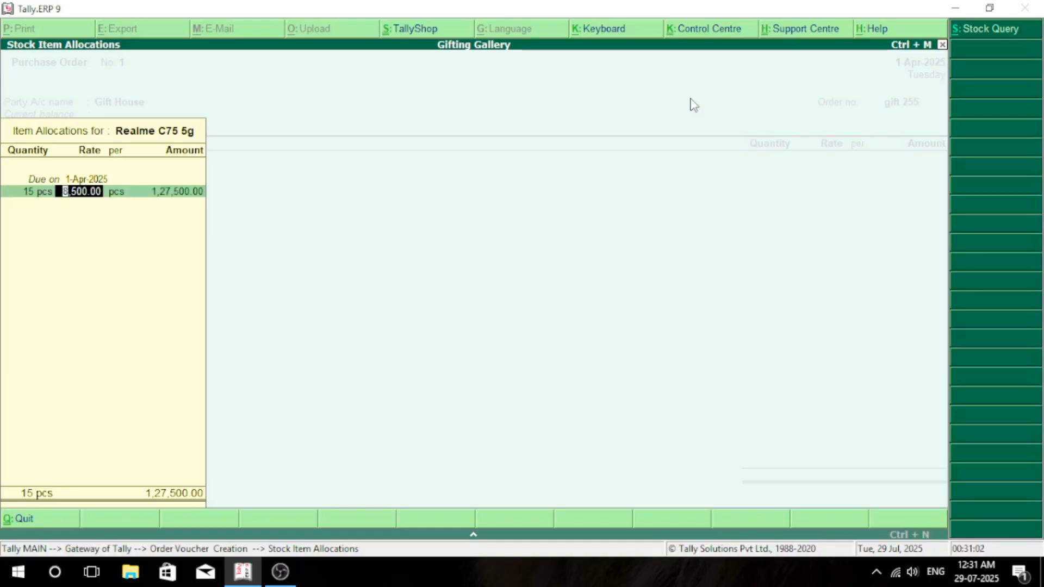
{"action": "key", "text": "Return"}
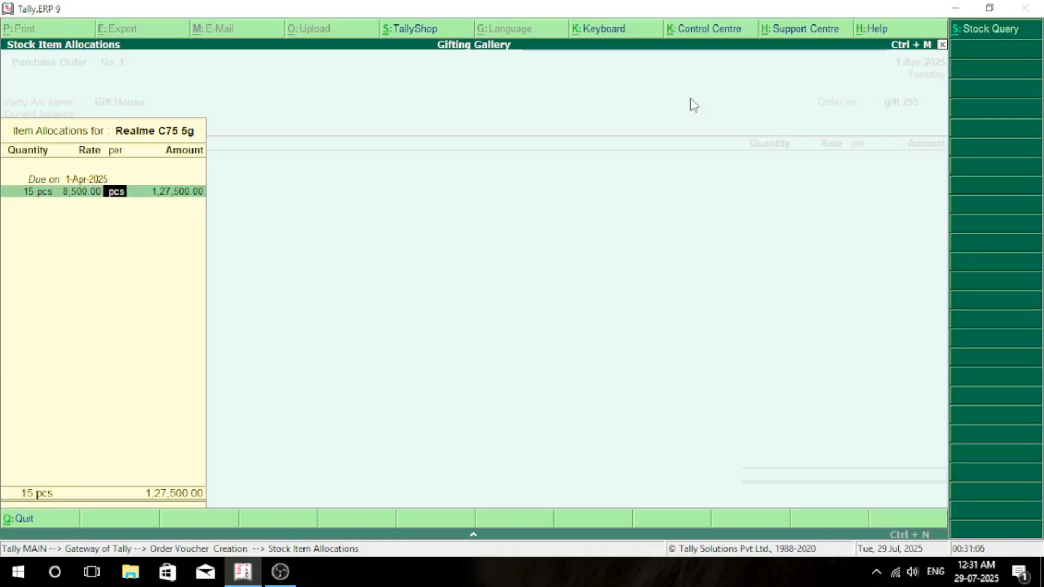
{"action": "key", "text": "ctrl+a"}
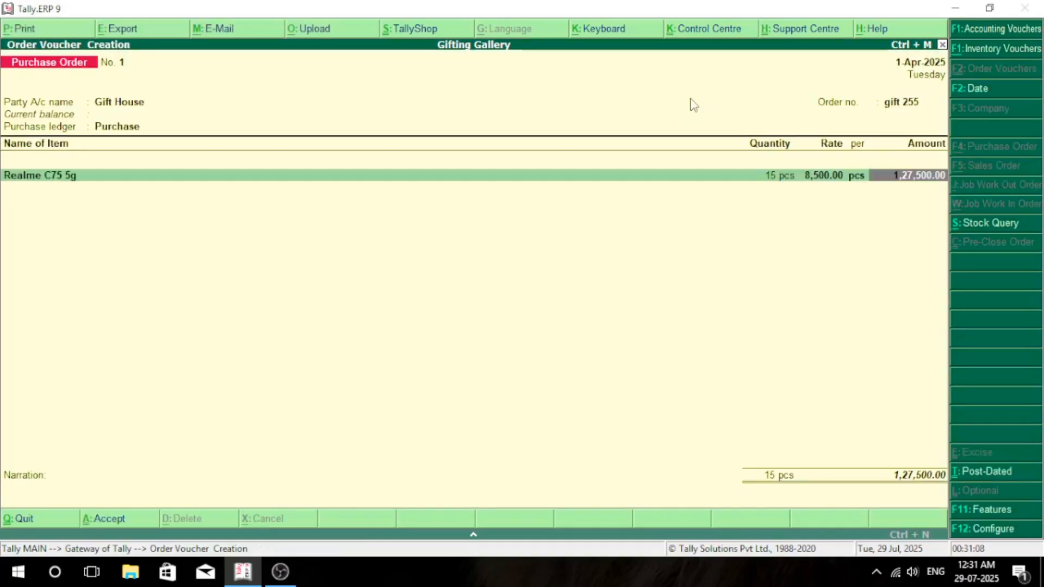
Switch to inventory vouchers and start a new Receipt Note.
{"action": "key", "text": "F1"}
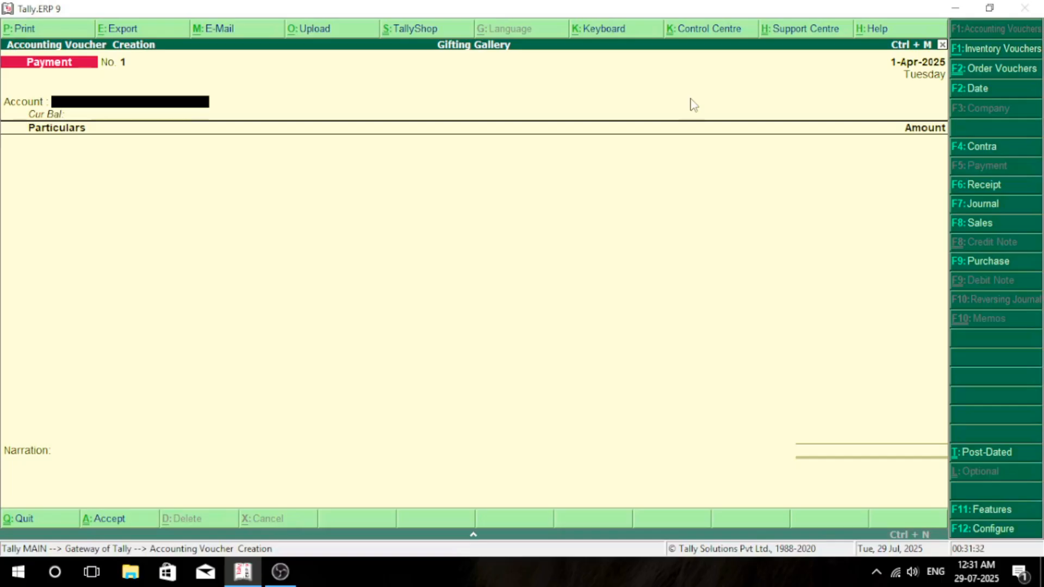
{"action": "key", "text": "ctrl+F1"}
{"action": "key", "text": "alt+F7"}
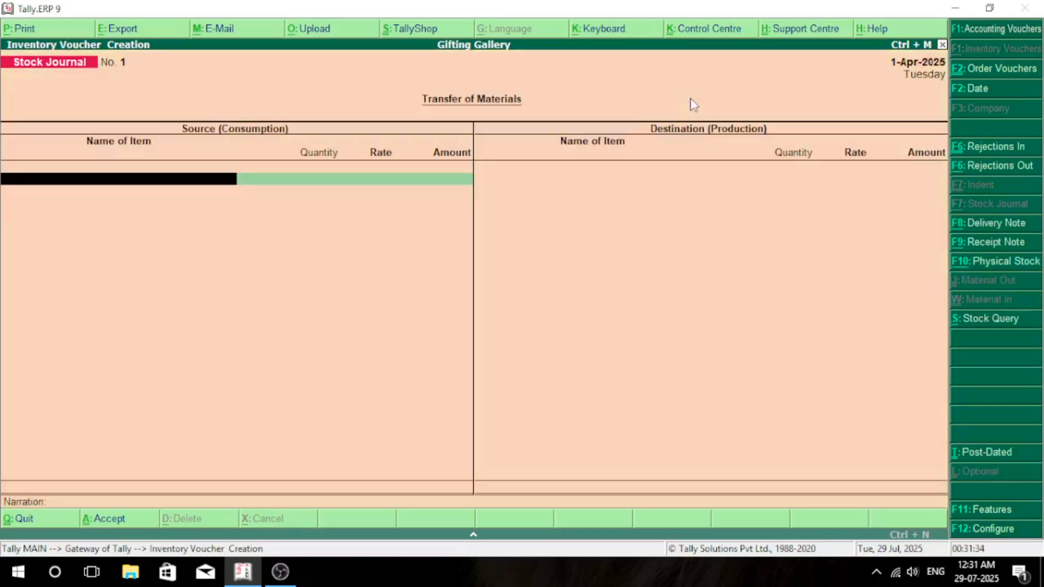
{"action": "key", "text": "F9"}
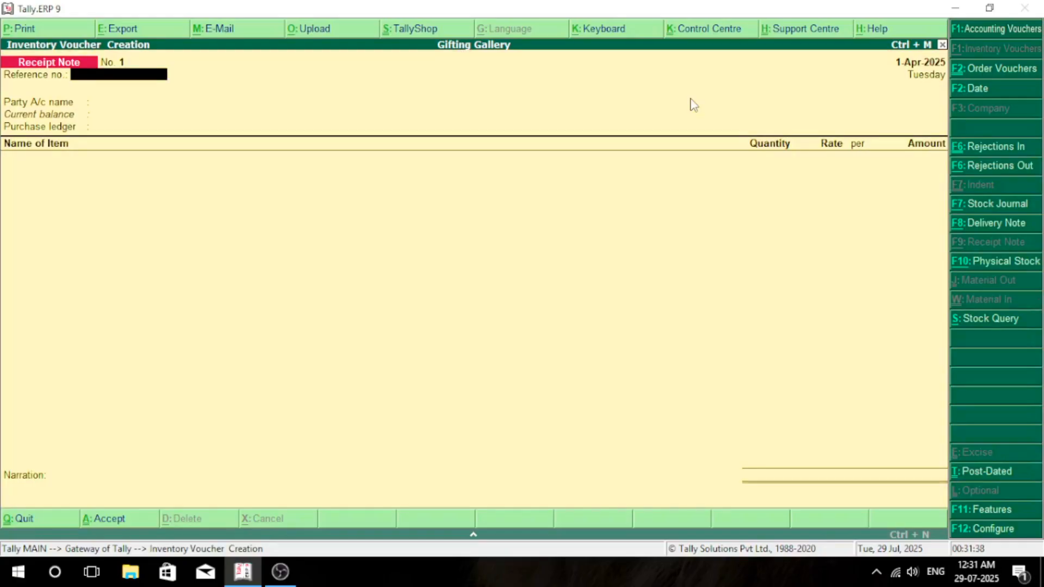
Record the receipt note for Gift House against its existing purchase order and return to the Gateway of Tally.
{"action": "key", "text": "Return"}
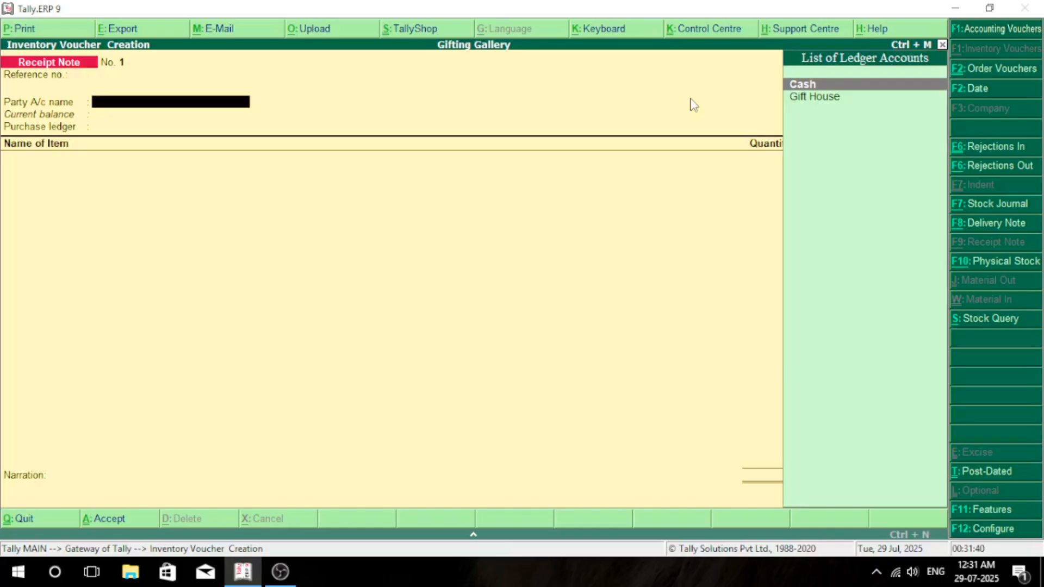
{"action": "key", "text": "Down"}
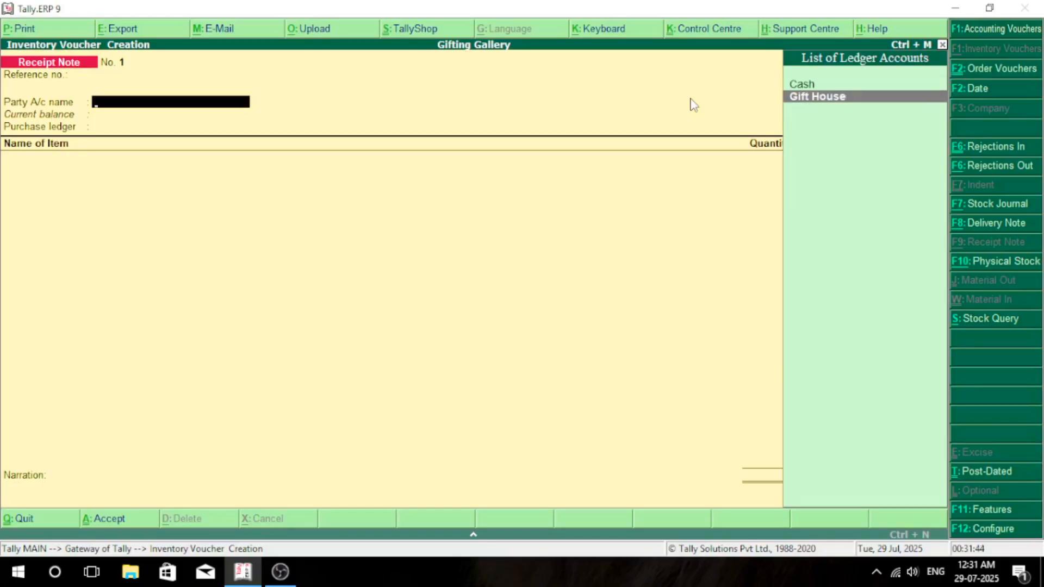
{"action": "key", "text": "Return"}
{"action": "key", "text": "Down"}
{"action": "key", "text": "Down"}
{"action": "key", "text": "Down"}
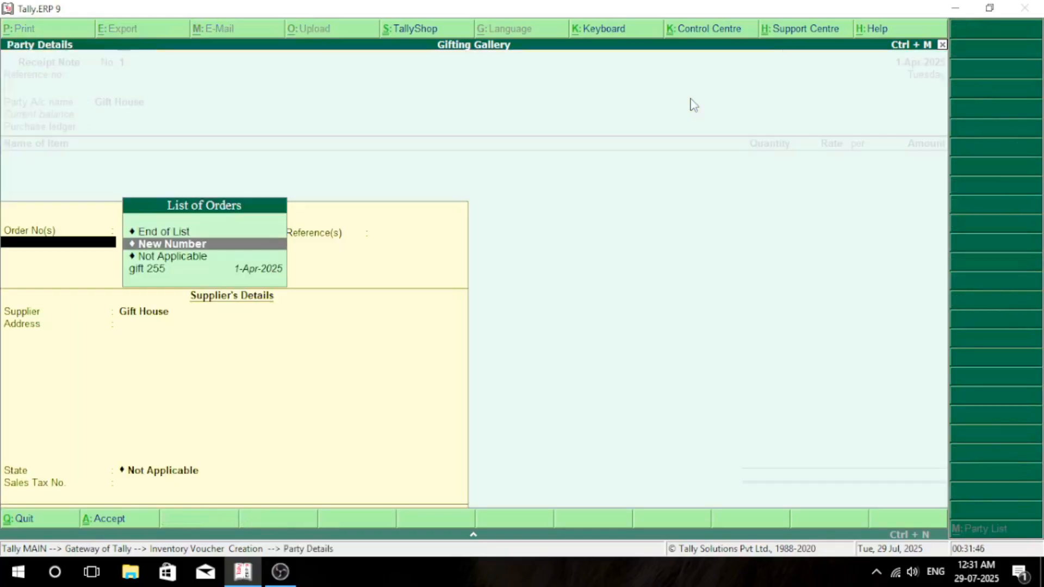
{"action": "key", "text": "Return"}
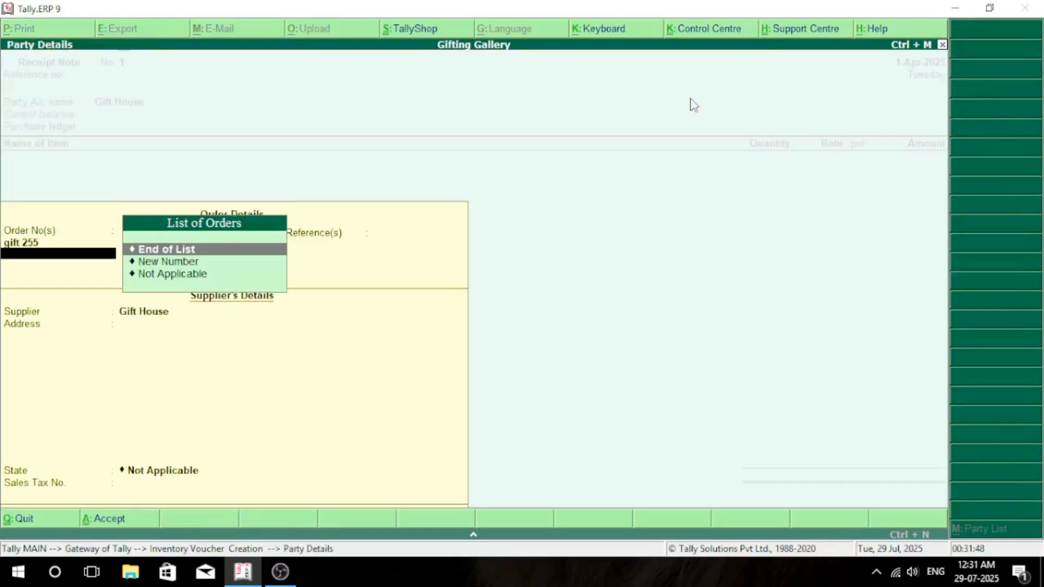
{"action": "key", "text": "Return"}
{"action": "key", "text": "Return"}
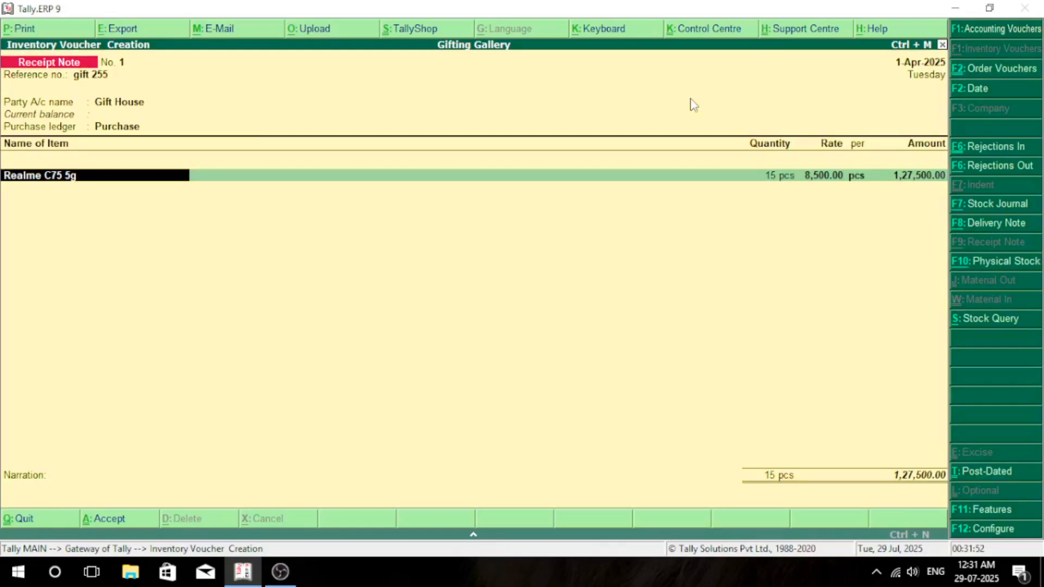
{"action": "key", "text": "F1"}
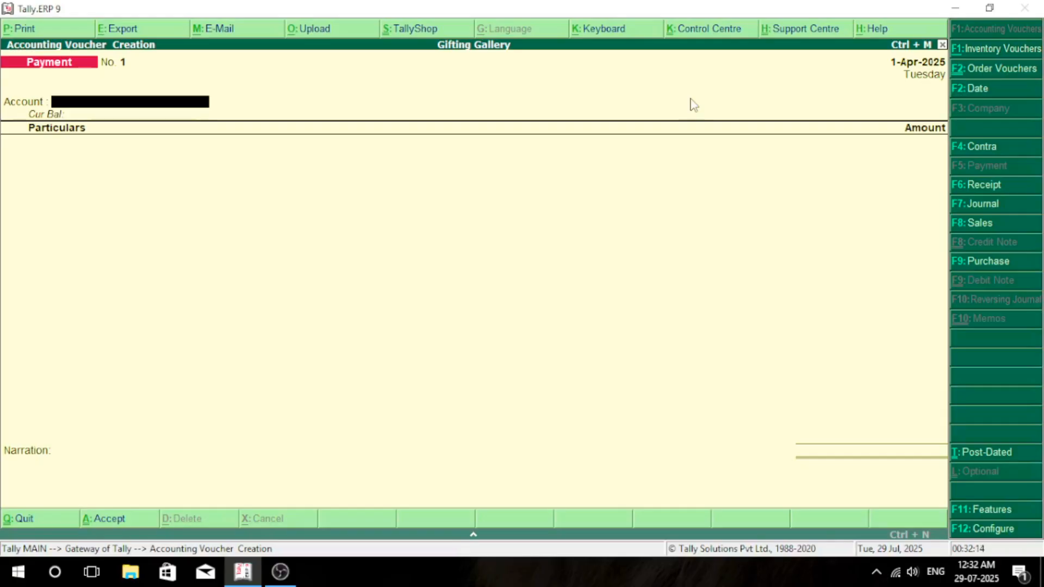
{"action": "key", "text": "Escape"}
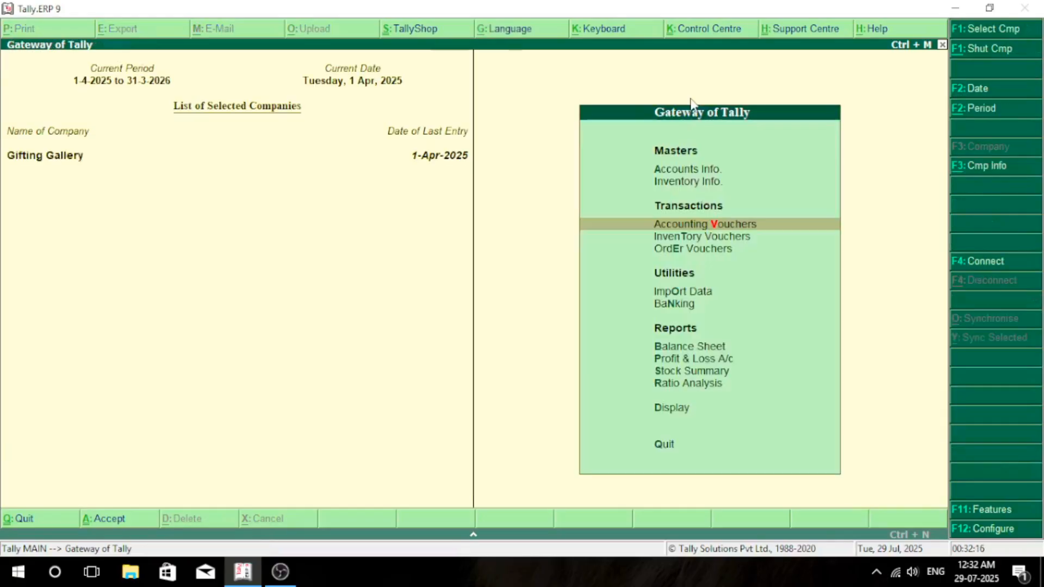
Examine the Stock Summary for the Mobile group down to Realme C75 5g's April stock vouchers and return to the Gateway of Tally.
{"action": "key", "text": "Down"}
{"action": "key", "text": "Down"}
{"action": "key", "text": "Down"}
{"action": "key", "text": "Down"}
{"action": "key", "text": "Down"}
{"action": "key", "text": "Down"}
{"action": "key", "text": "Down"}
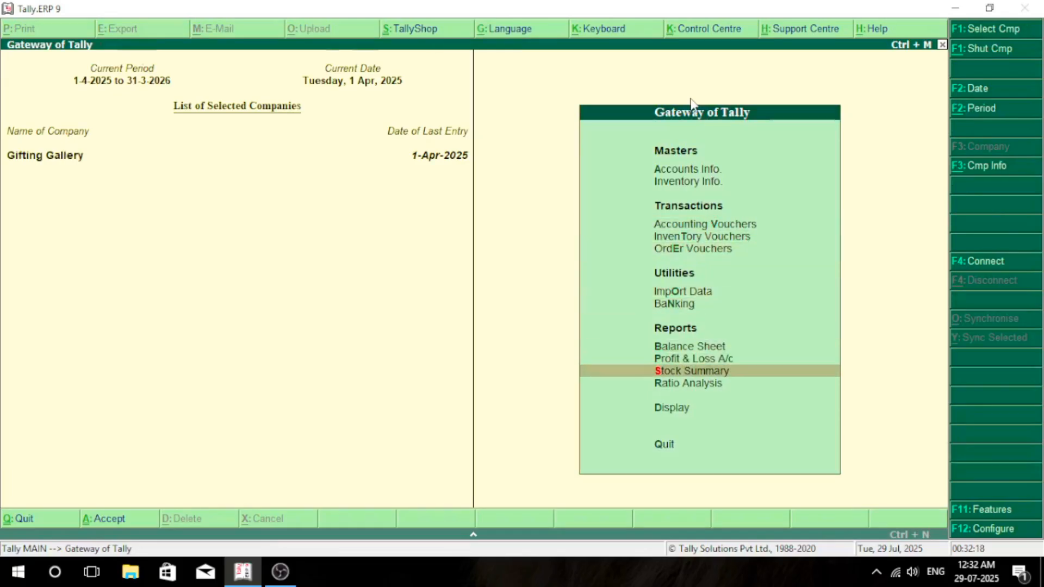
{"action": "key", "text": "Return"}
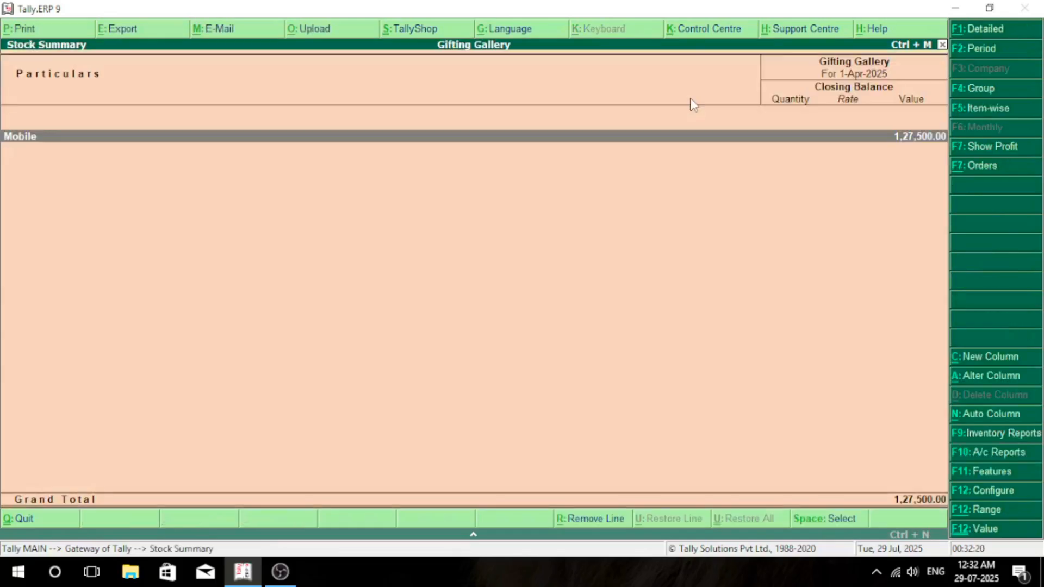
{"action": "key", "text": "Return"}
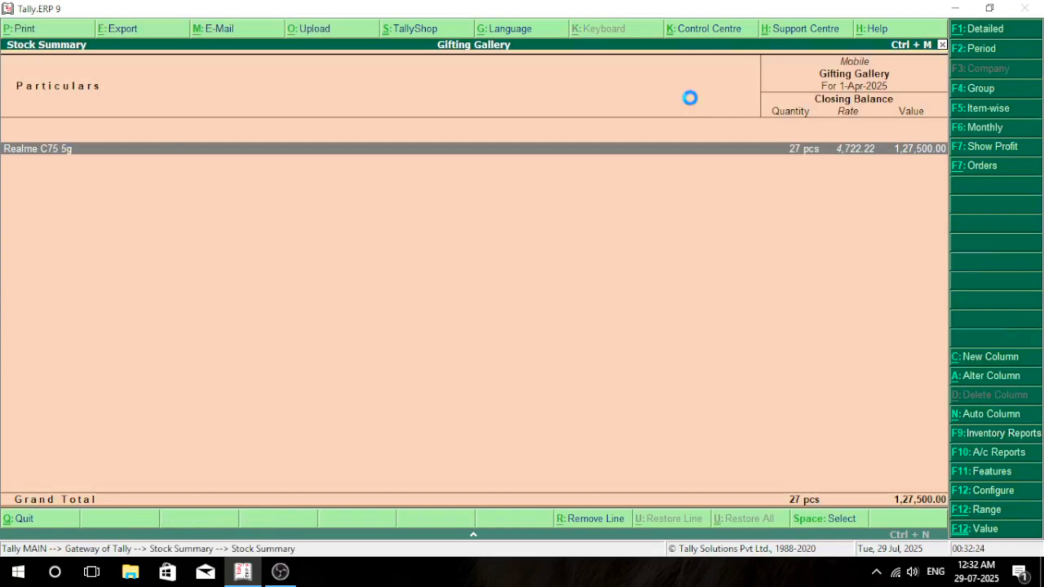
{"action": "key", "text": "Return"}
{"action": "key", "text": "Return"}
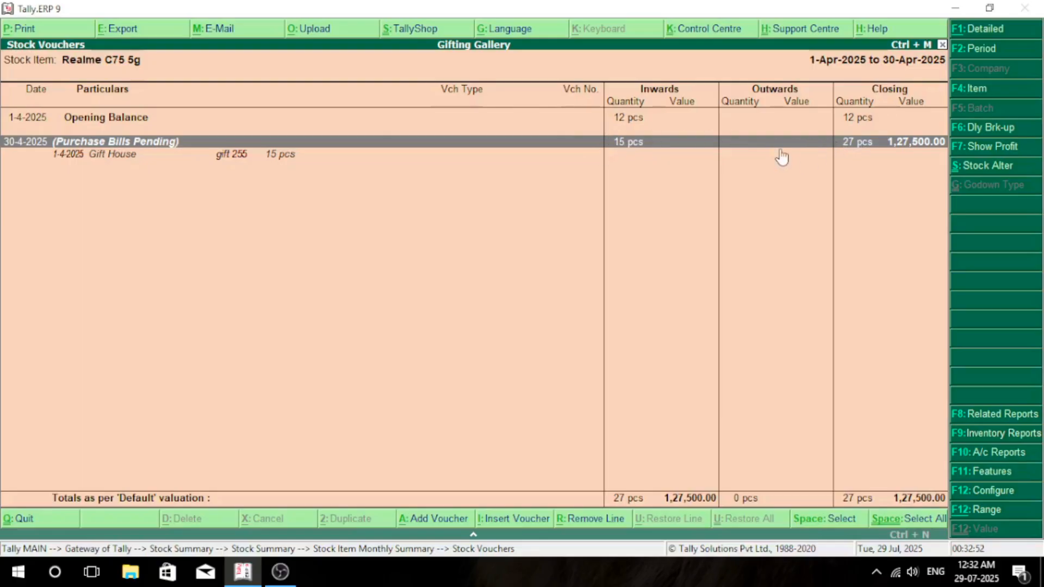
{"action": "key", "text": "Escape"}
{"action": "key", "text": "Escape"}
{"action": "key", "text": "Escape"}
{"action": "key", "text": "Escape"}
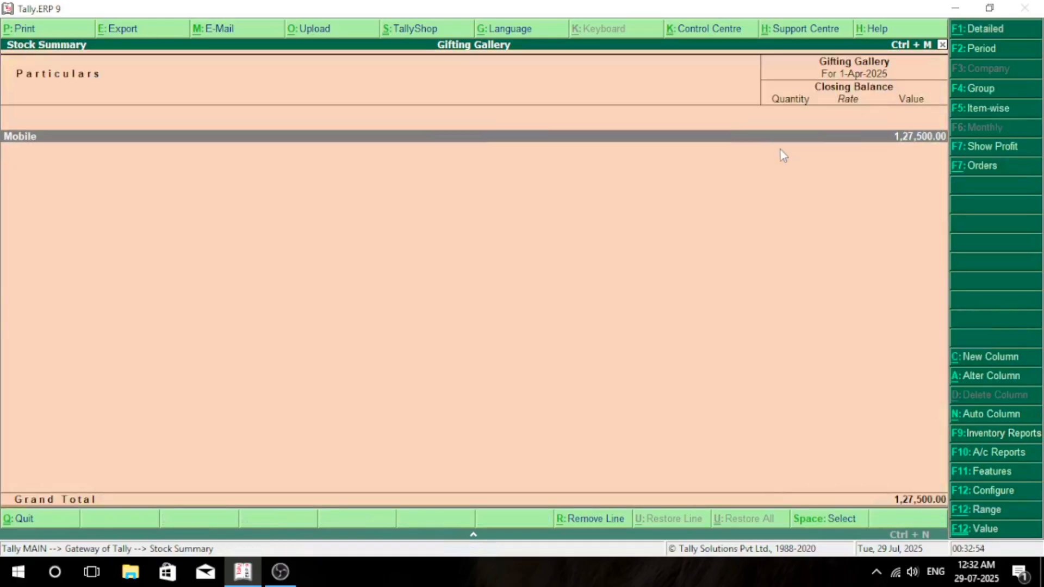
{"action": "key", "text": "Escape"}
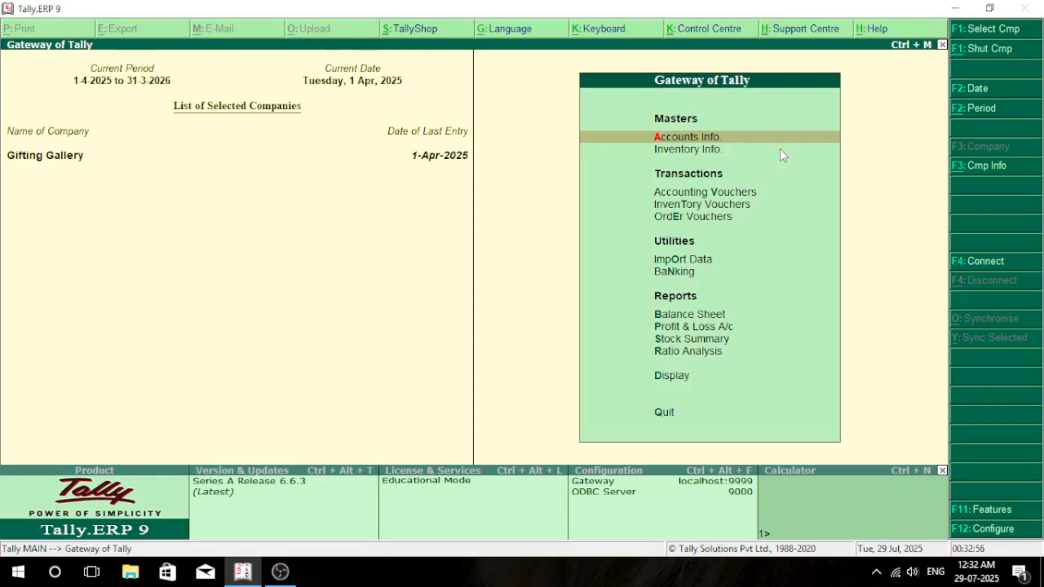
{"action": "key", "text": "Down"}
{"action": "key", "text": "Down"}
{"action": "key", "text": "Down"}
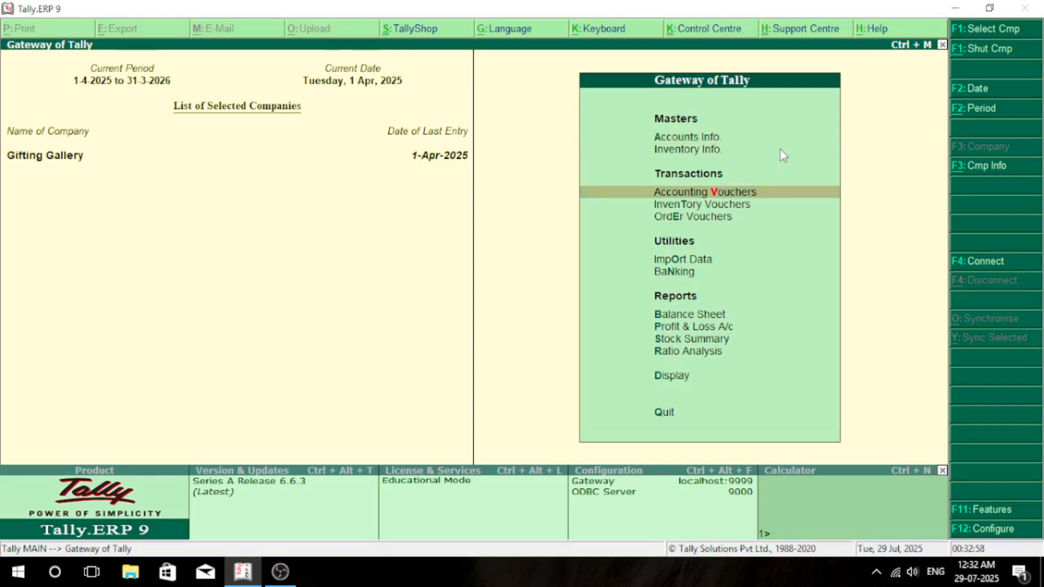
{"action": "key", "text": "Up"}
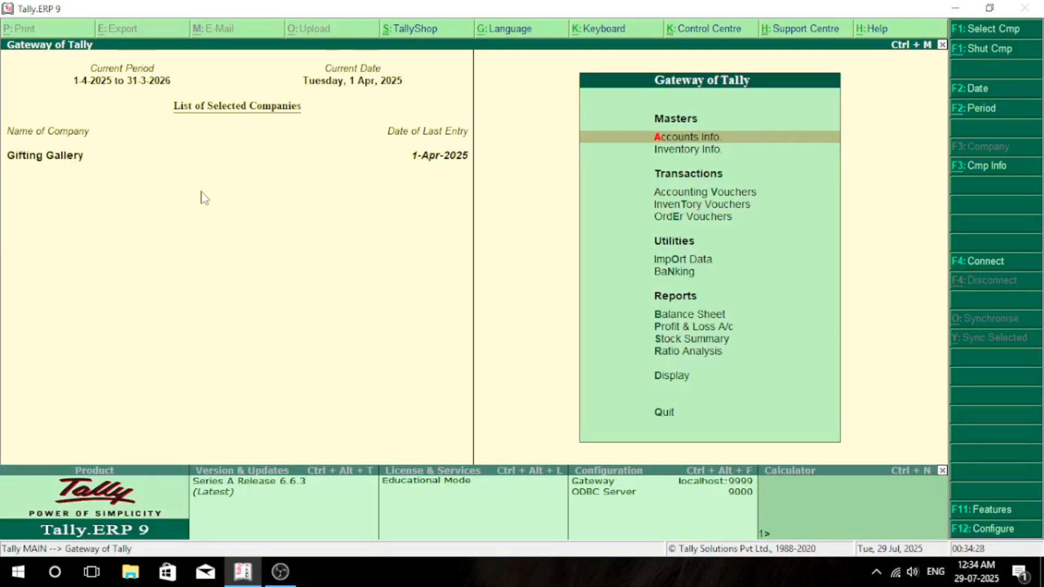
Start a Rejections Out voucher with Gift House as the ledger account and supplier.
{"action": "key", "text": "Down"}
{"action": "key", "text": "Down"}
{"action": "key", "text": "Return"}
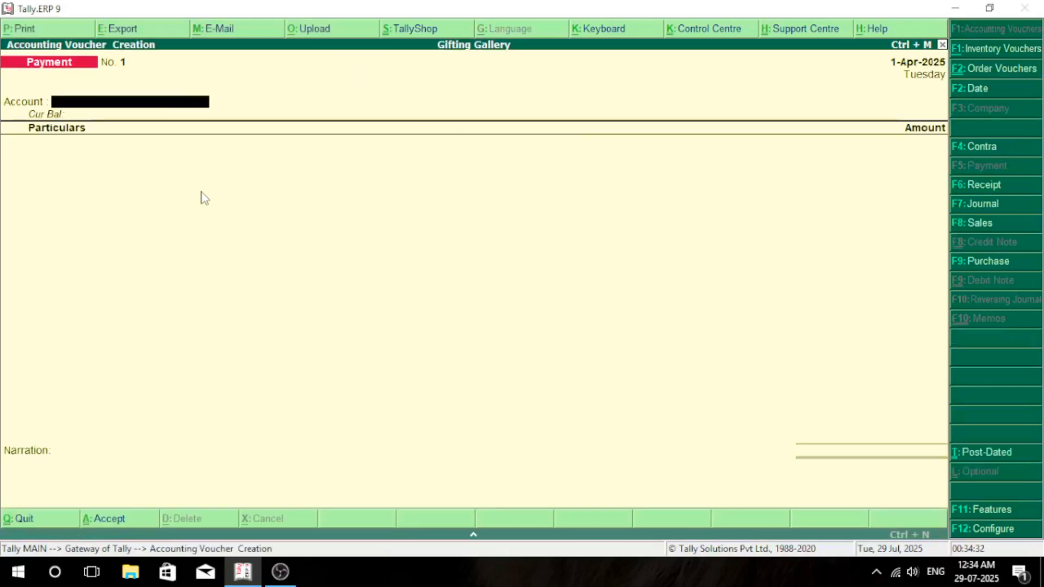
{"action": "key", "text": "alt+F6"}
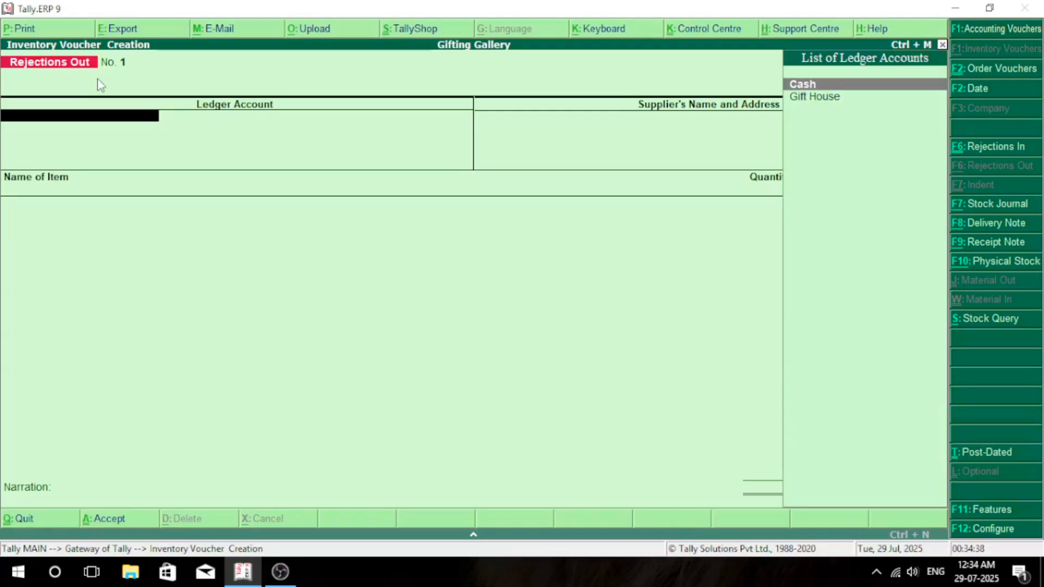
{"action": "key", "text": "Down"}
{"action": "key", "text": "Return"}
{"action": "key", "text": "Return"}
{"action": "key", "text": "Return"}
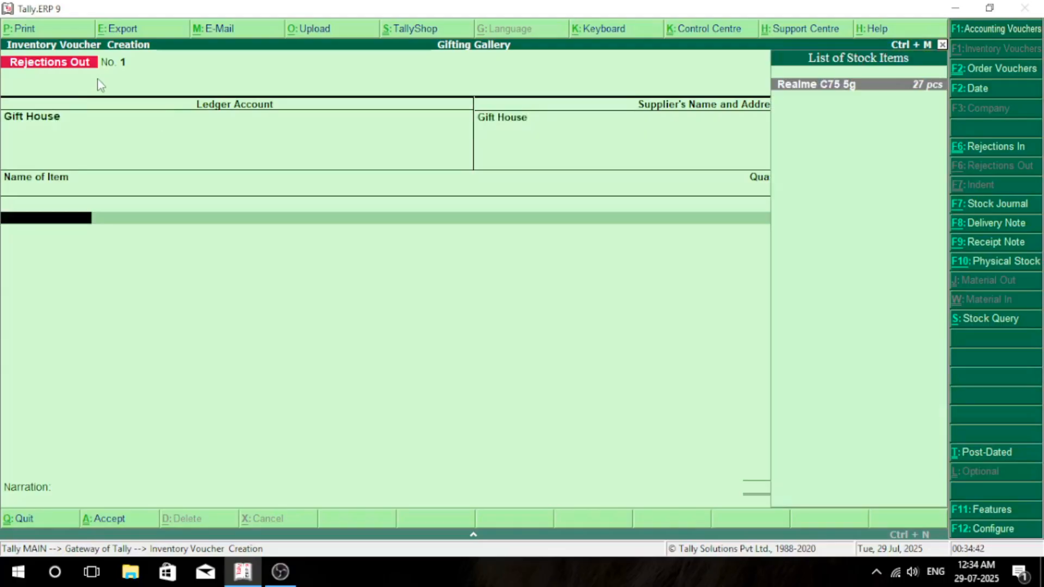
Reject 3 pcs of Realme C75 5g at 8,500.00 against the earlier receipt's tracking number, then save and leave the voucher.
{"action": "key", "text": "Return"}
{"action": "key", "text": "Down"}
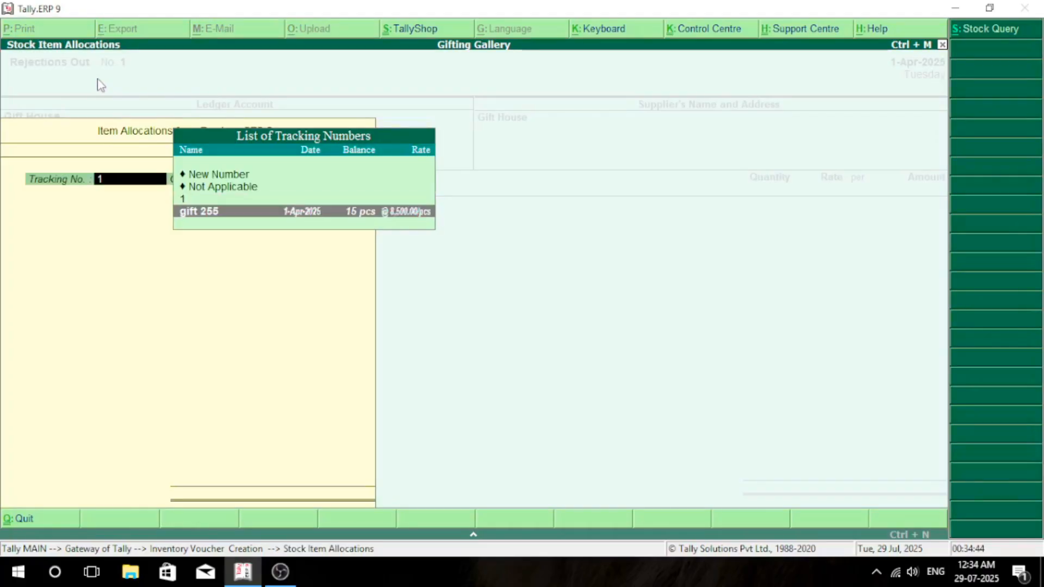
{"action": "key", "text": "Return"}
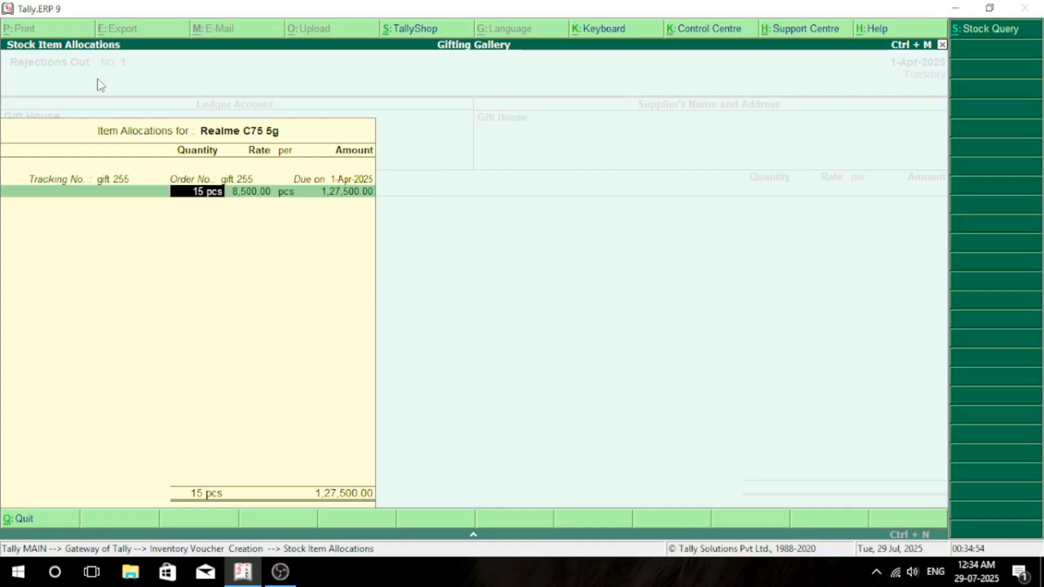
{"action": "type", "text": "3"}
{"action": "key", "text": "Return"}
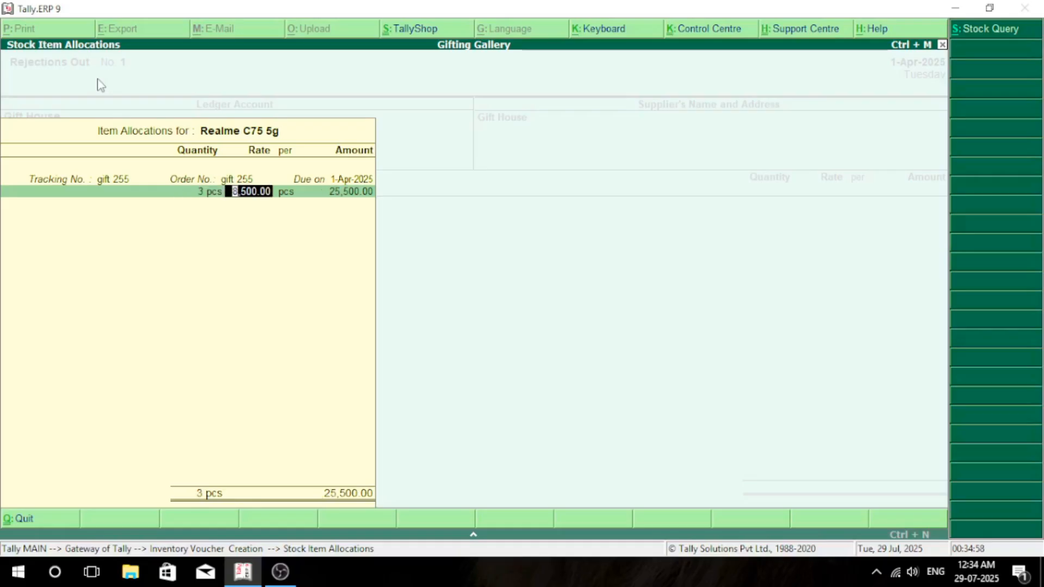
{"action": "key", "text": "ctrl+a"}
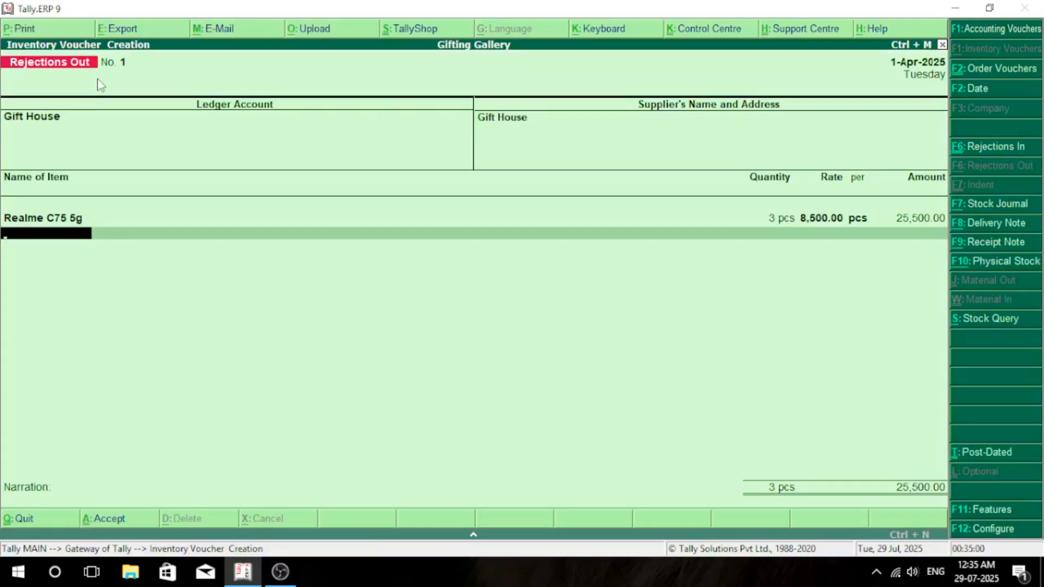
{"action": "key", "text": "F1"}
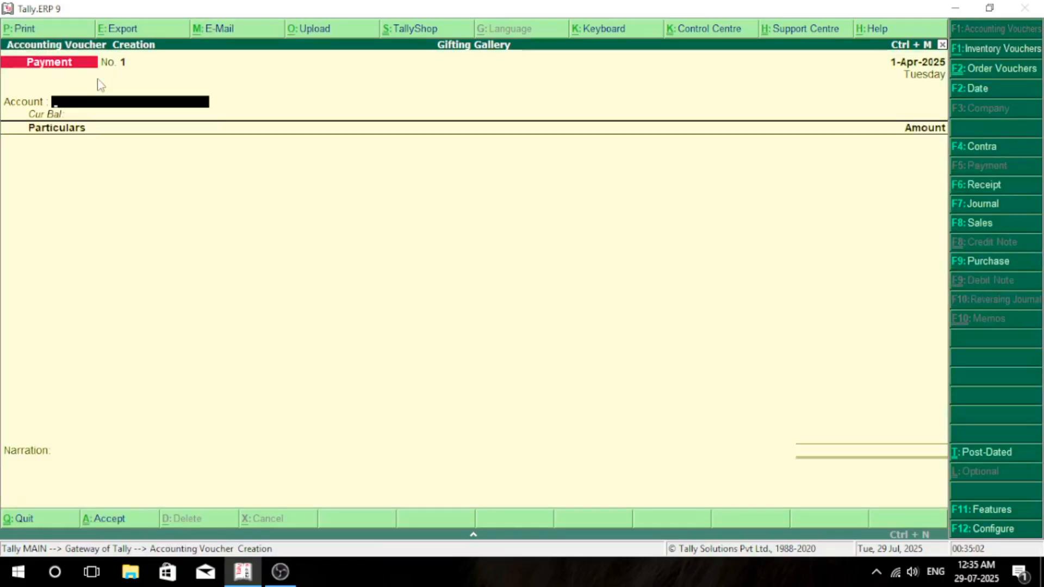
{"action": "key", "text": "Escape"}
Check the closing stock of Realme C75 5g in the Mobile group of the Stock Summary.
{"action": "key", "text": "Return"}
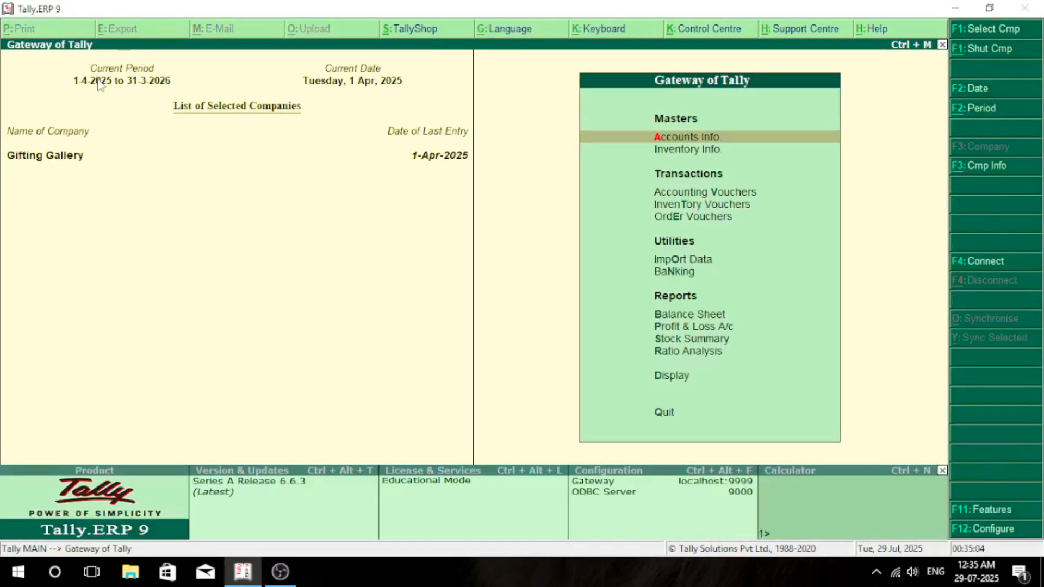
{"action": "key", "text": "Down"}
{"action": "key", "text": "Down"}
{"action": "key", "text": "Down"}
{"action": "key", "text": "Down"}
{"action": "key", "text": "Down"}
{"action": "key", "text": "Down"}
{"action": "key", "text": "Down"}
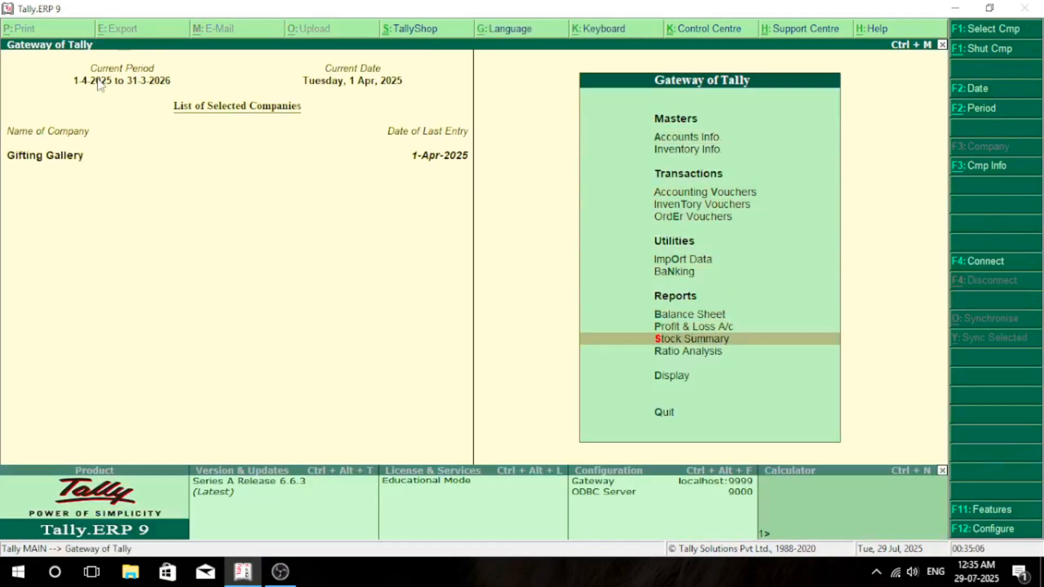
{"action": "key", "text": "Return"}
{"action": "key", "text": "Return"}
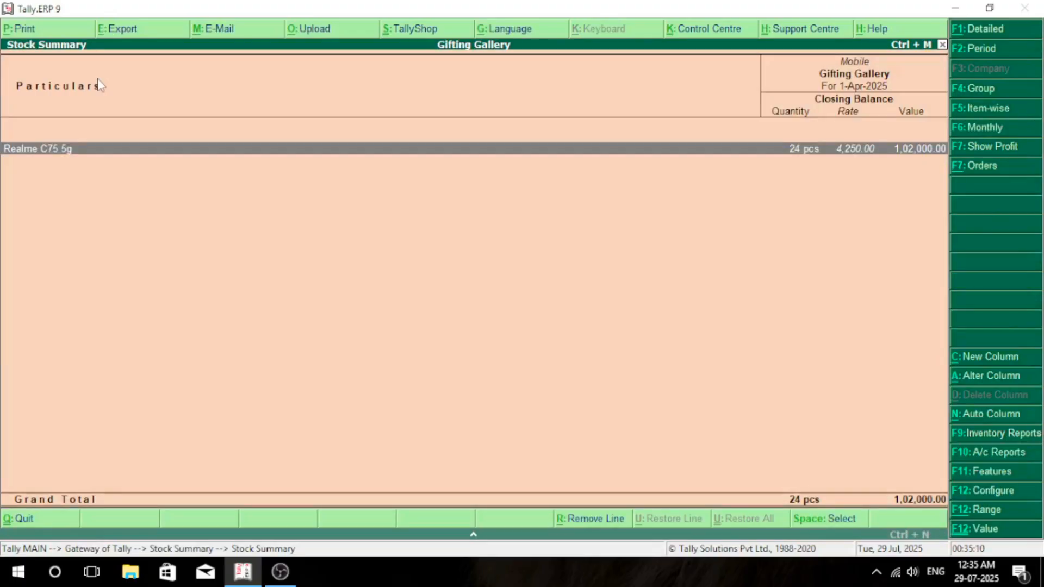
Examine the April stock vouchers of Realme C75 5g and return to the Gateway of Tally.
{"action": "key", "text": "Return"}
{"action": "key", "text": "Return"}
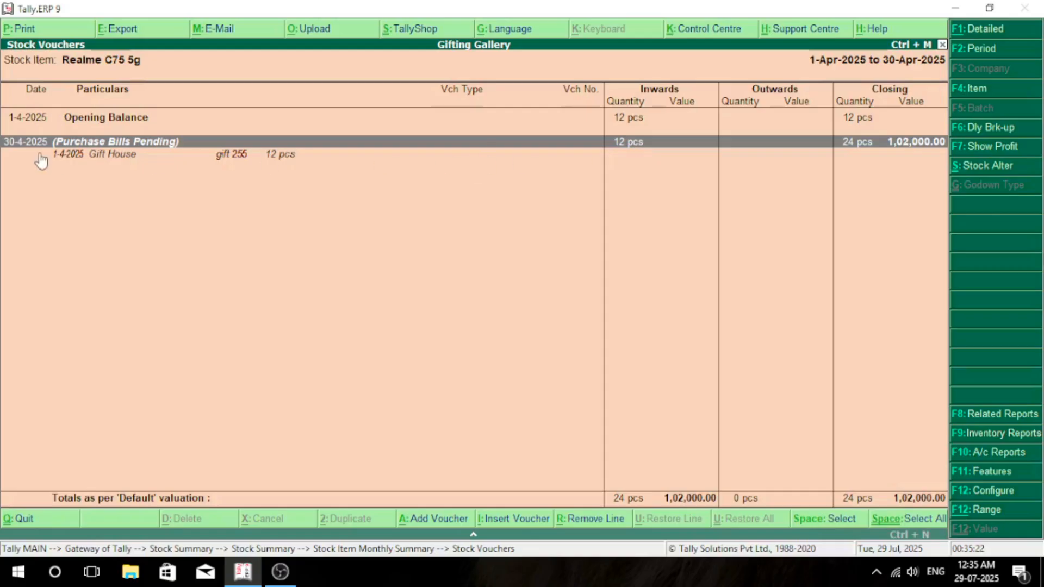
{"action": "key", "text": "Escape"}
{"action": "key", "text": "Escape"}
{"action": "key", "text": "Escape"}
{"action": "key", "text": "Escape"}
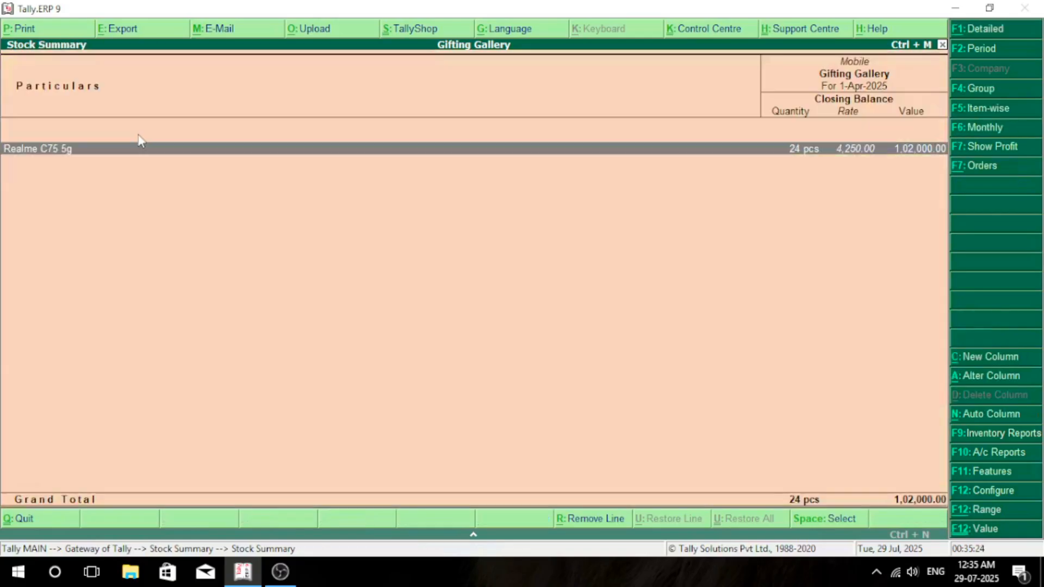
Start a Purchase accounting voucher without a supplier invoice number, with Gift House as the party account.
{"action": "key", "text": "Up"}
{"action": "key", "text": "Up"}
{"action": "key", "text": "Up"}
{"action": "key", "text": "Up"}
{"action": "key", "text": "Up"}
{"action": "key", "text": "Up"}
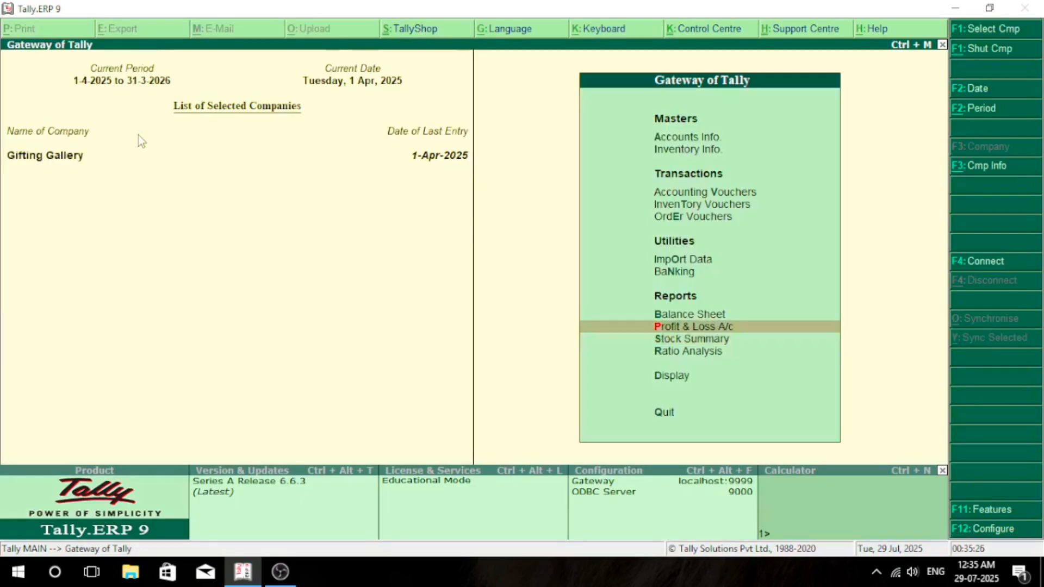
{"action": "key", "text": "Up"}
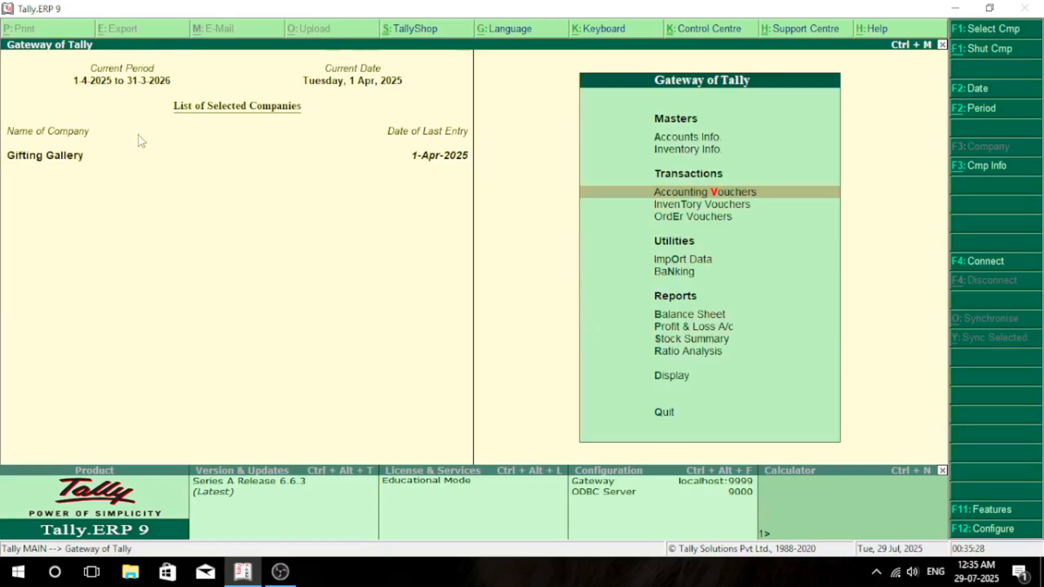
{"action": "key", "text": "Return"}
{"action": "key", "text": "F9"}
{"action": "key", "text": "Return"}
{"action": "key", "text": "Return"}
{"action": "key", "text": "Down"}
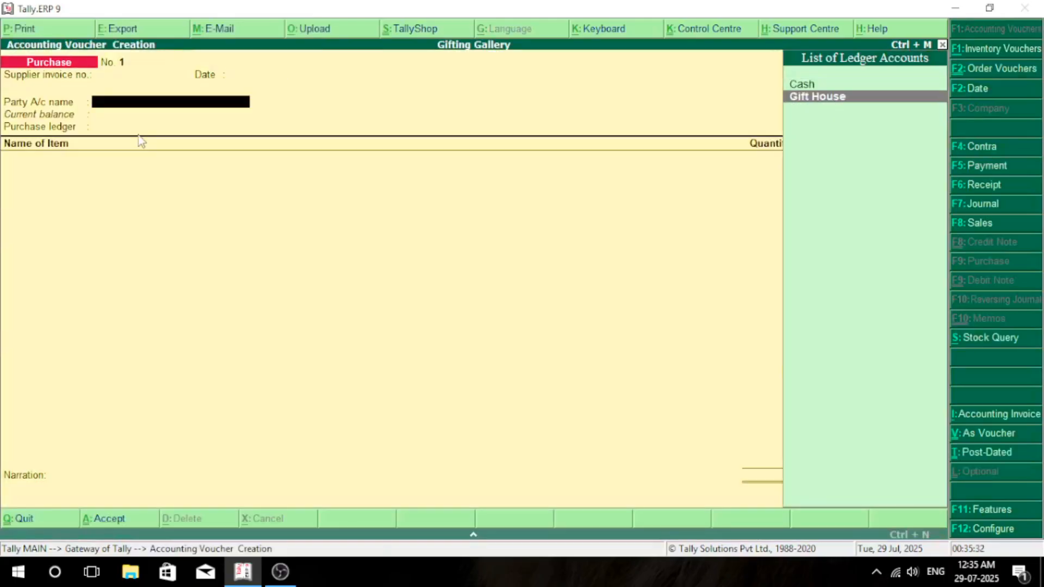
{"action": "key", "text": "Return"}
Bring in the 12 pcs of Realme C75 5g through the receipt note's tracking number, keep the Purchase ledger, then save and leave the voucher.
{"action": "key", "text": "Down"}
{"action": "key", "text": "Down"}
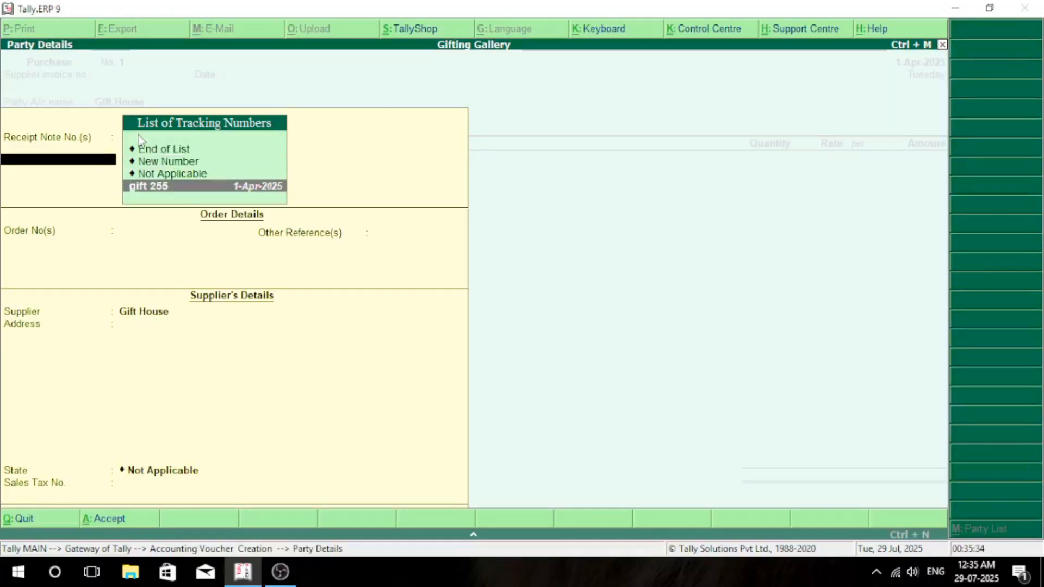
{"action": "key", "text": "Return"}
{"action": "key", "text": "ctrl+a"}
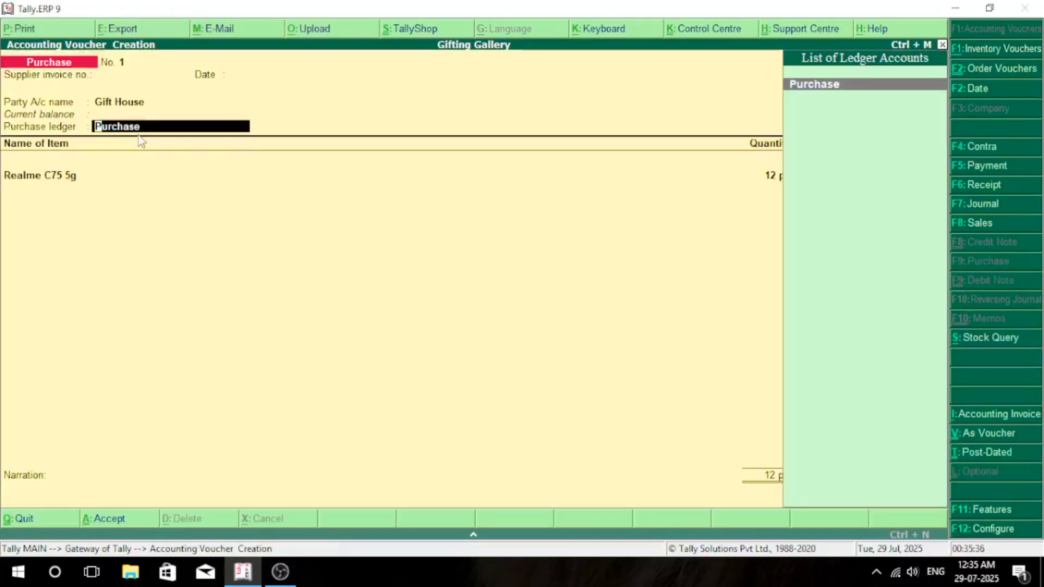
{"action": "key", "text": "Return"}
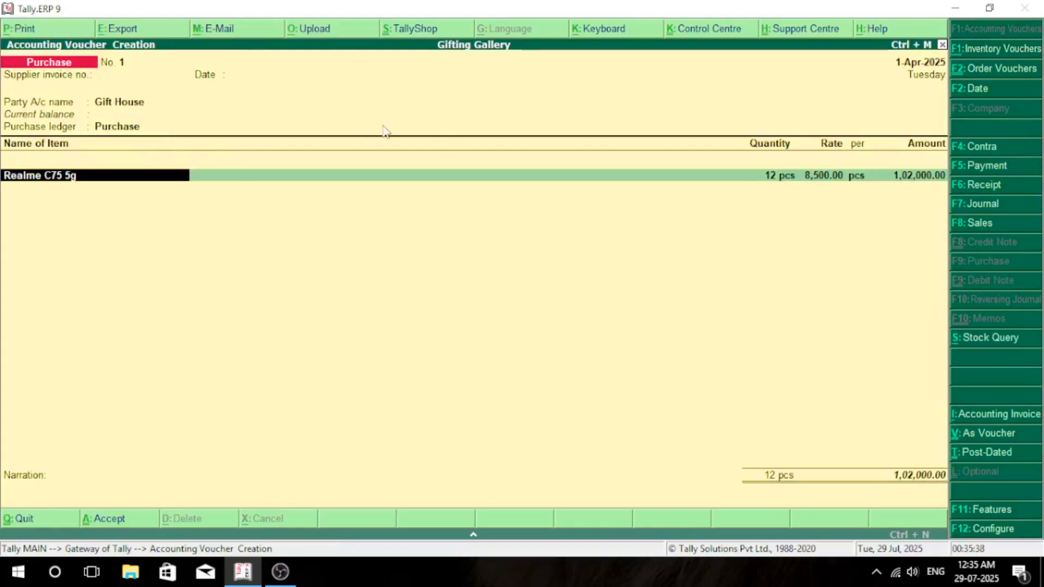
{"action": "key", "text": "ctrl+a"}
{"action": "key", "text": "Escape"}
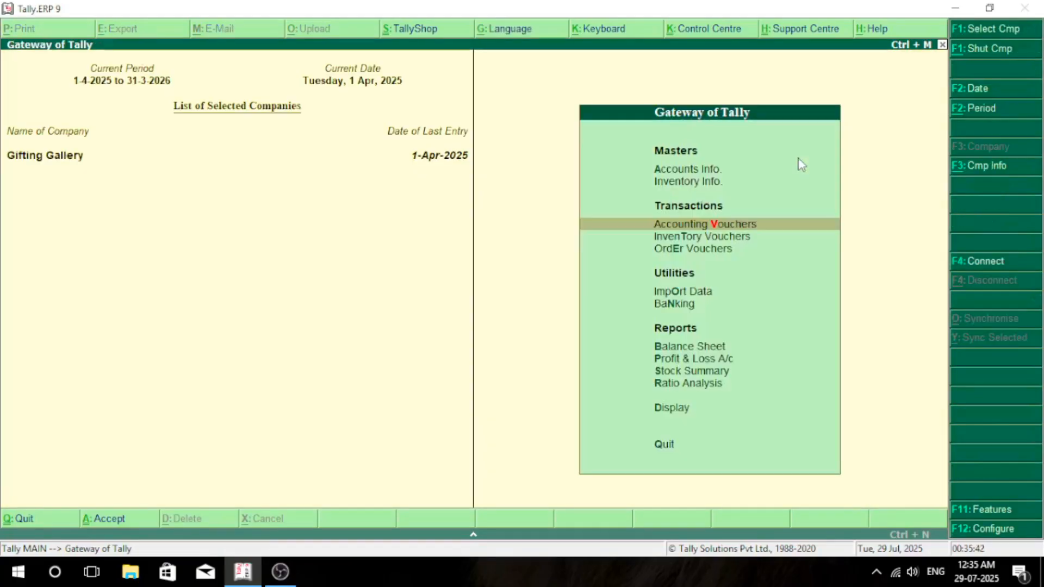
Examine the Stock Summary for the Mobile group down to Realme C75 5g's April vouchers, checking the new purchase entry.
{"action": "key", "text": "Down"}
{"action": "key", "text": "Down"}
{"action": "key", "text": "Down"}
{"action": "key", "text": "Down"}
{"action": "key", "text": "Down"}
{"action": "key", "text": "Down"}
{"action": "key", "text": "Down"}
{"action": "key", "text": "Down"}
{"action": "key", "text": "Down"}
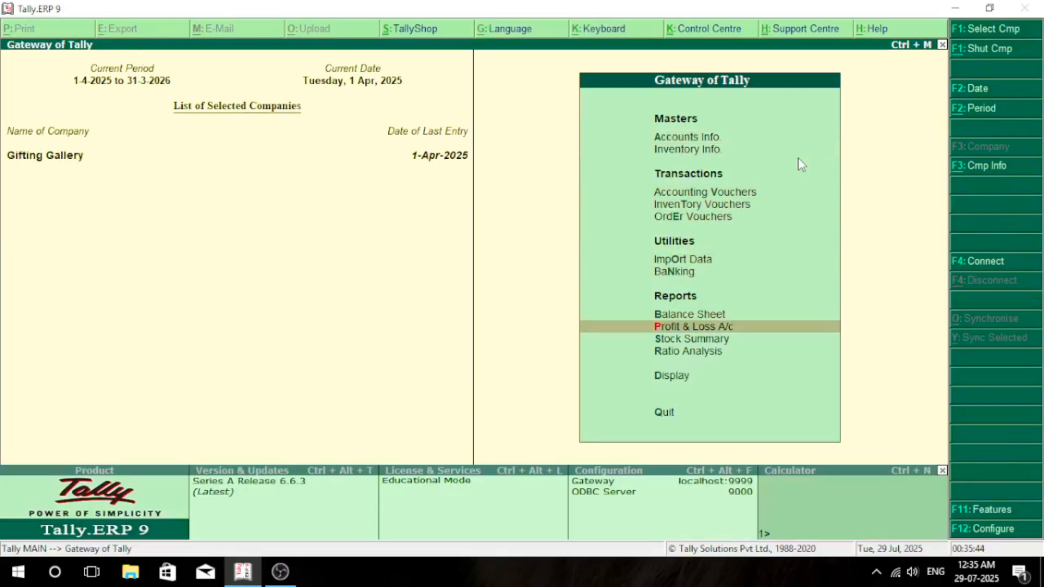
{"action": "key", "text": "Return"}
{"action": "key", "text": "Return"}
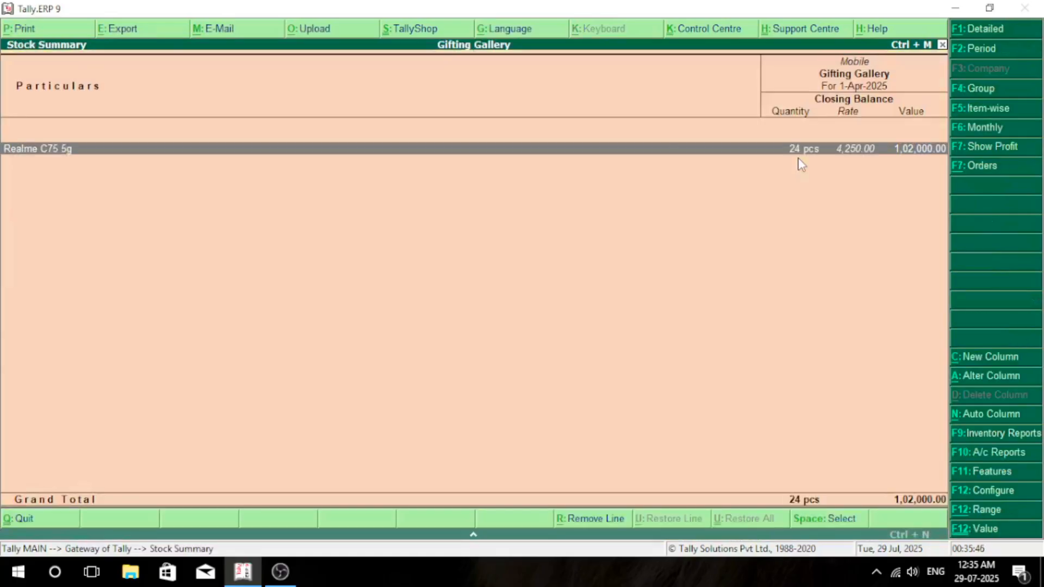
{"action": "key", "text": "Return"}
{"action": "key", "text": "Return"}
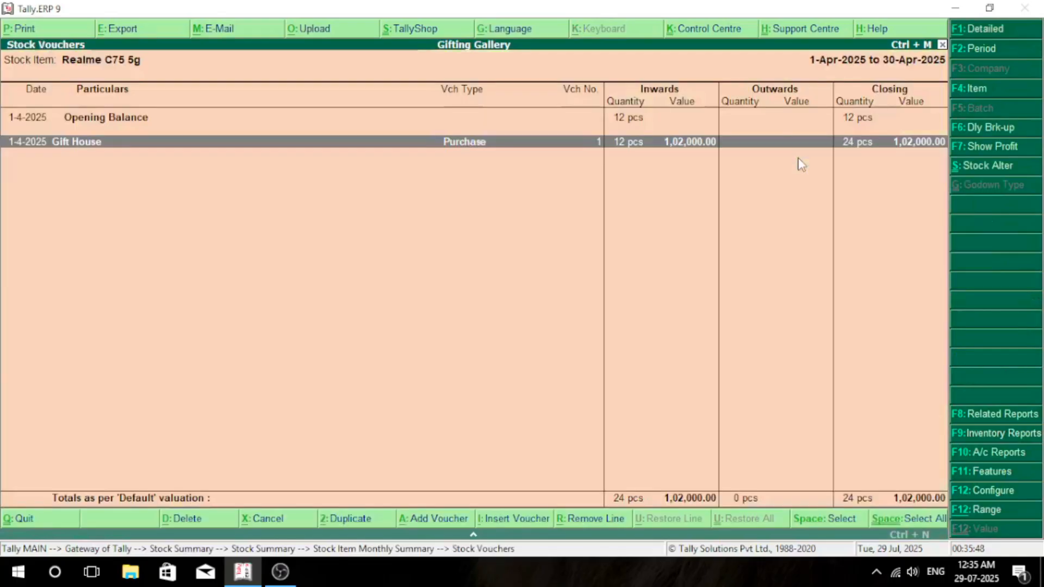